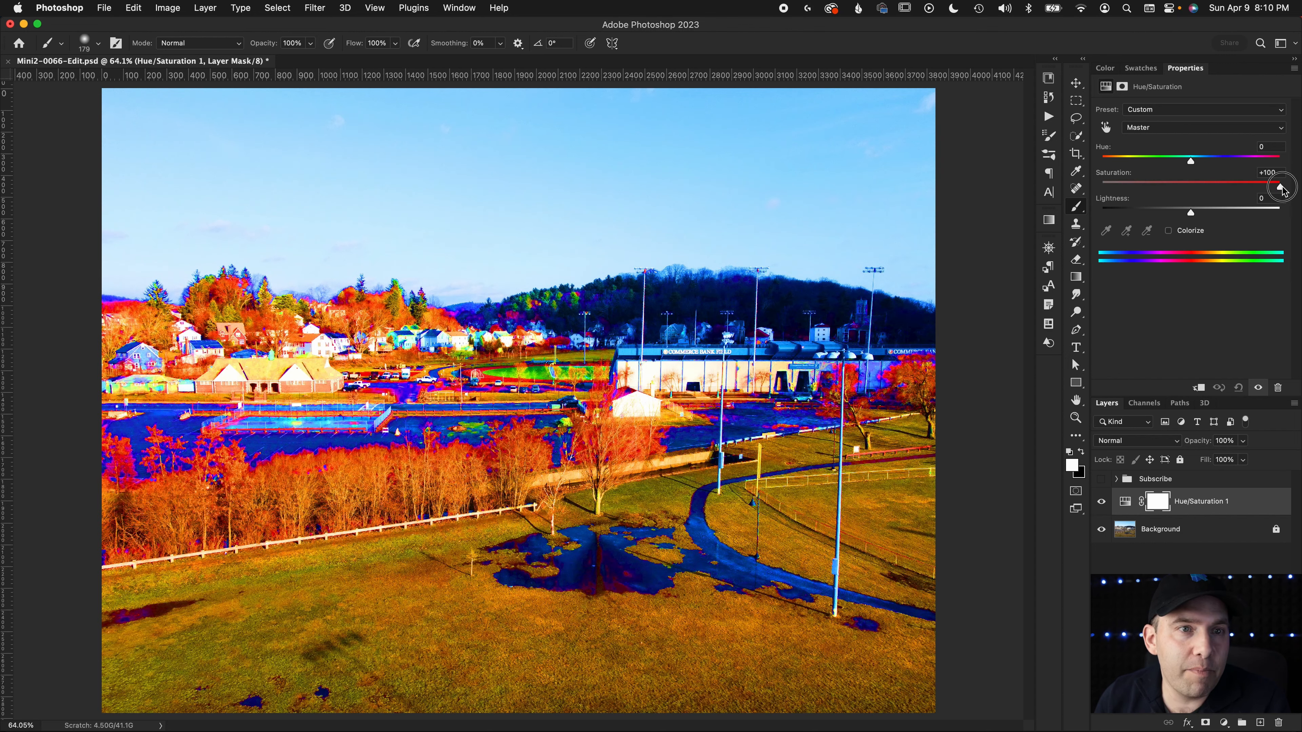
# Set the Hue/Saturation adjustment's hue to +38 and saturation to +15 on the Master channel
pyautogui.doubleClick(1223, 186)
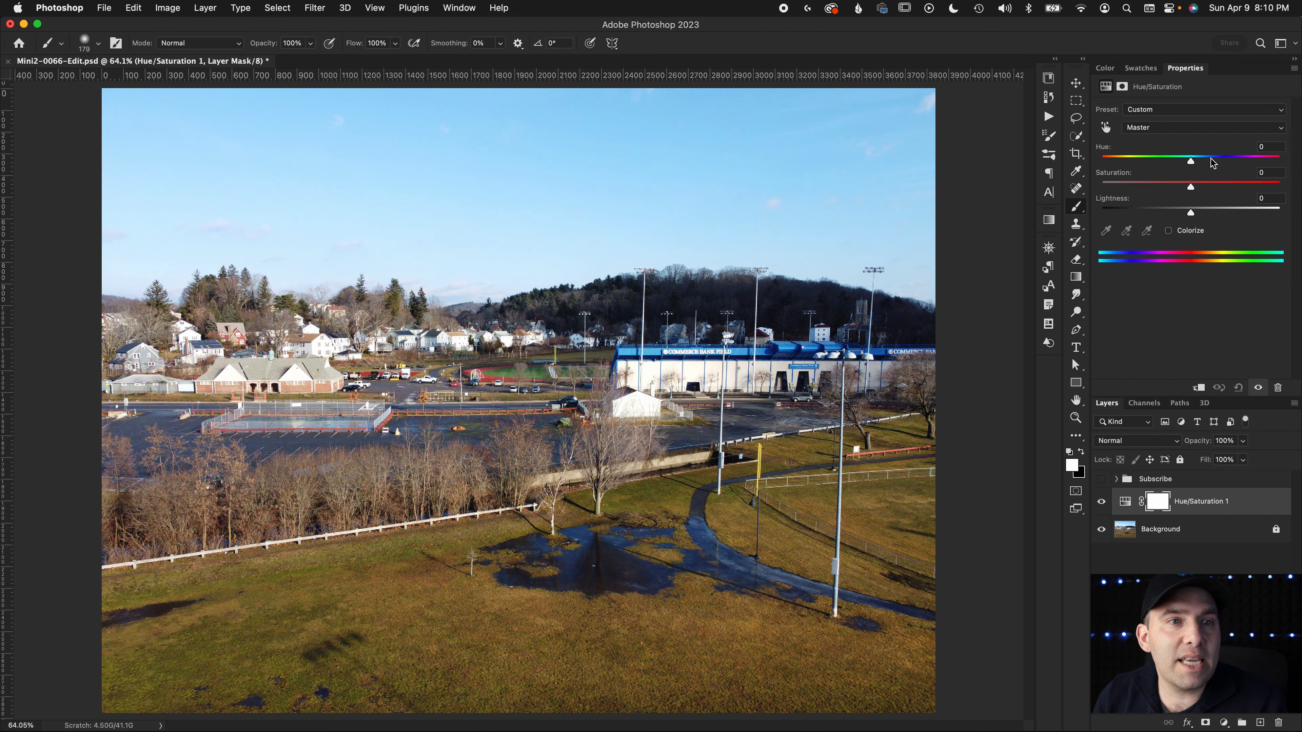
pyautogui.moveTo(1191, 164); pyautogui.dragTo(1225, 165)
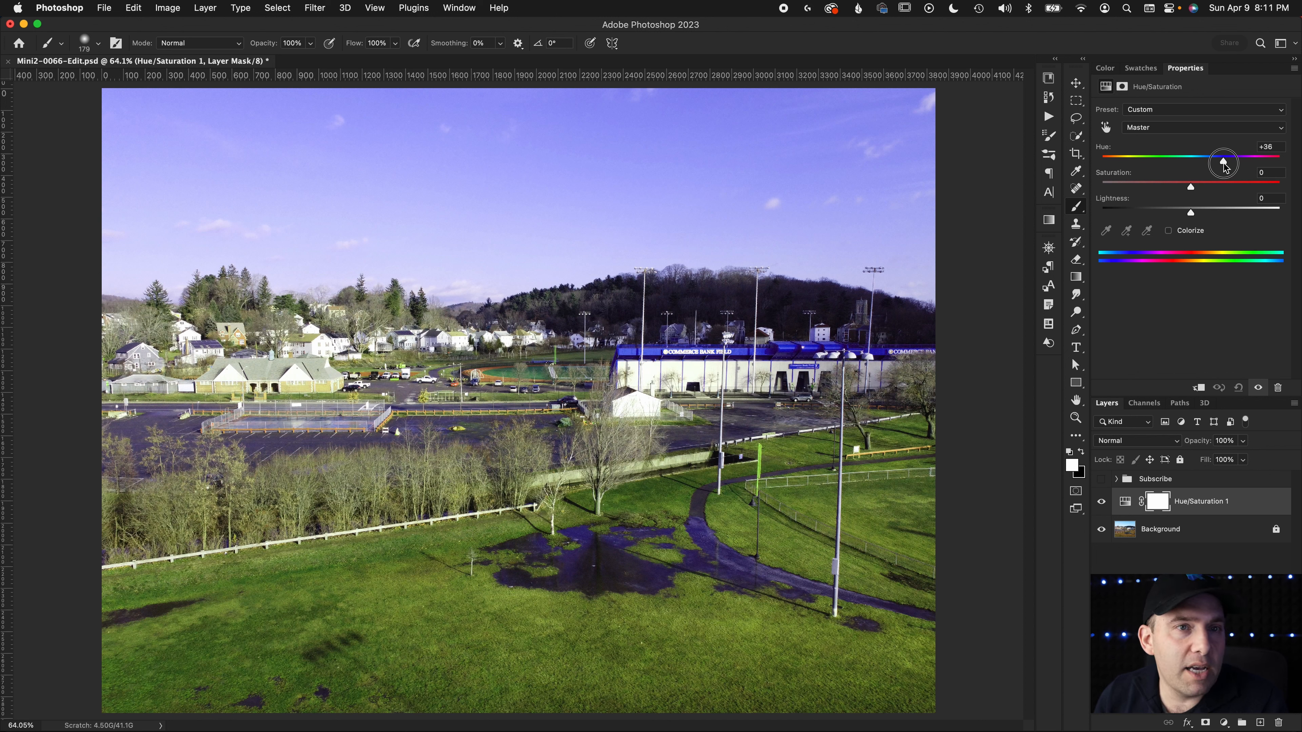
pyautogui.moveTo(1226, 168); pyautogui.dragTo(1226, 168)
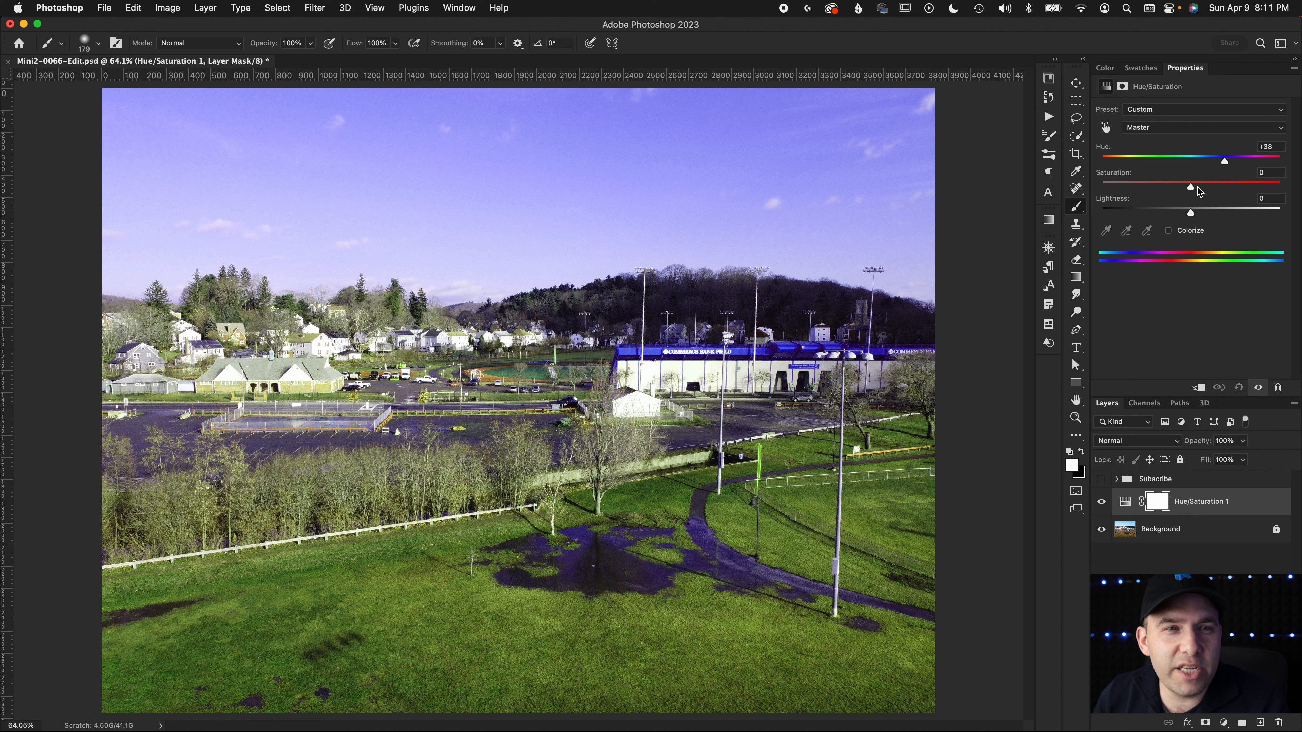
pyautogui.moveTo(1197, 191); pyautogui.dragTo(1204, 191)
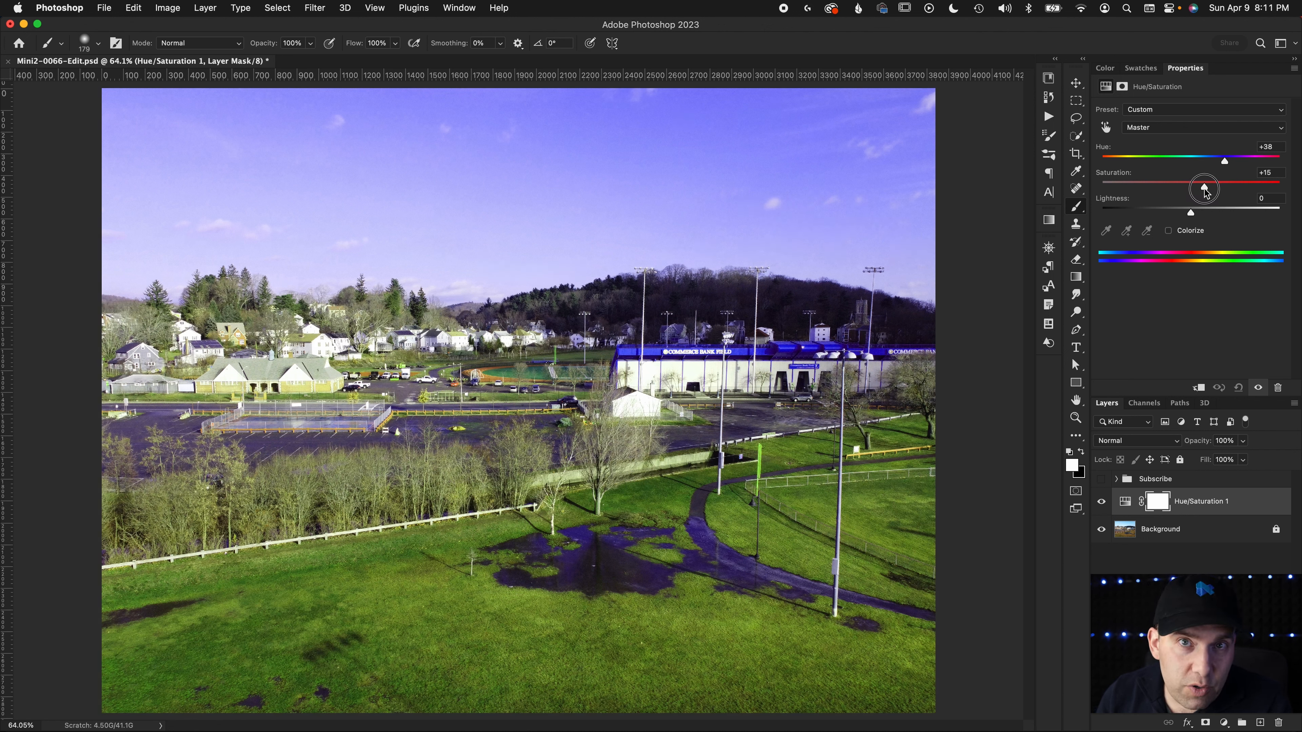
pyautogui.moveTo(1205, 192); pyautogui.dragTo(1204, 192)
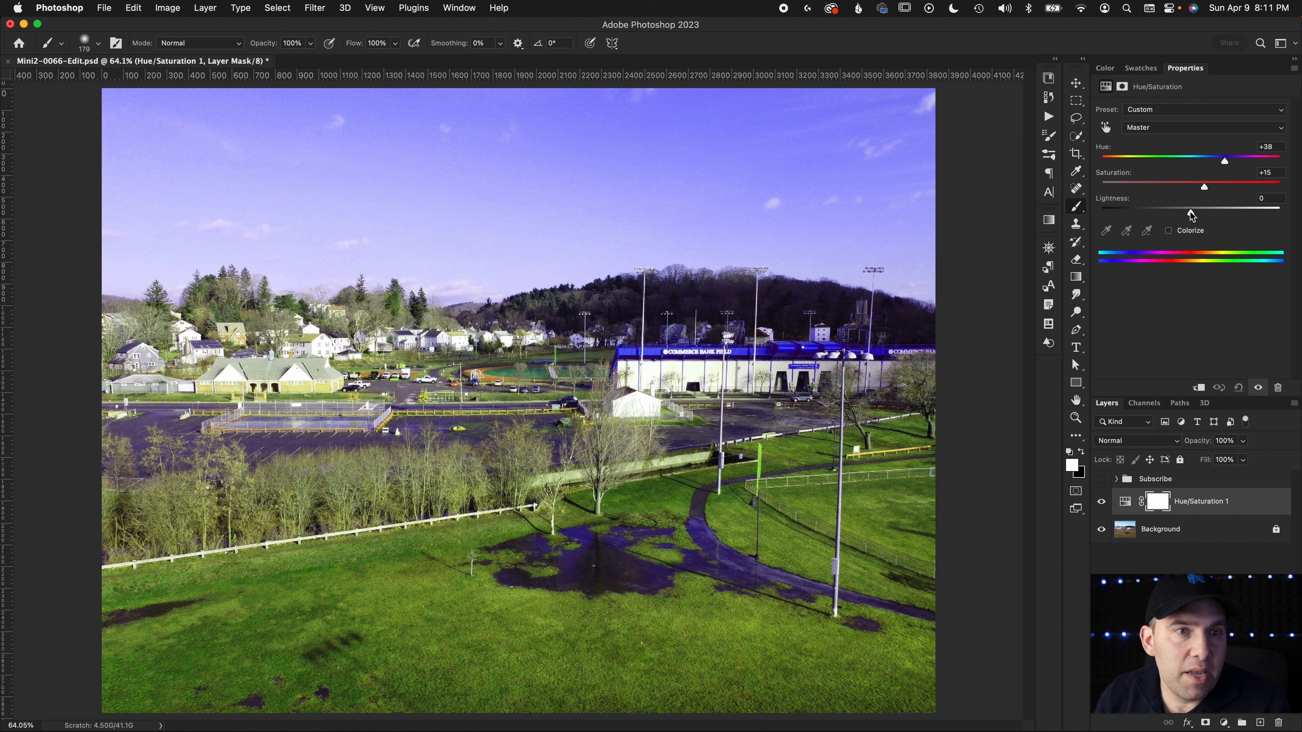
# Set the opacity of the Hue/Saturation 1 layer to 88%
pyautogui.click(1120, 502)
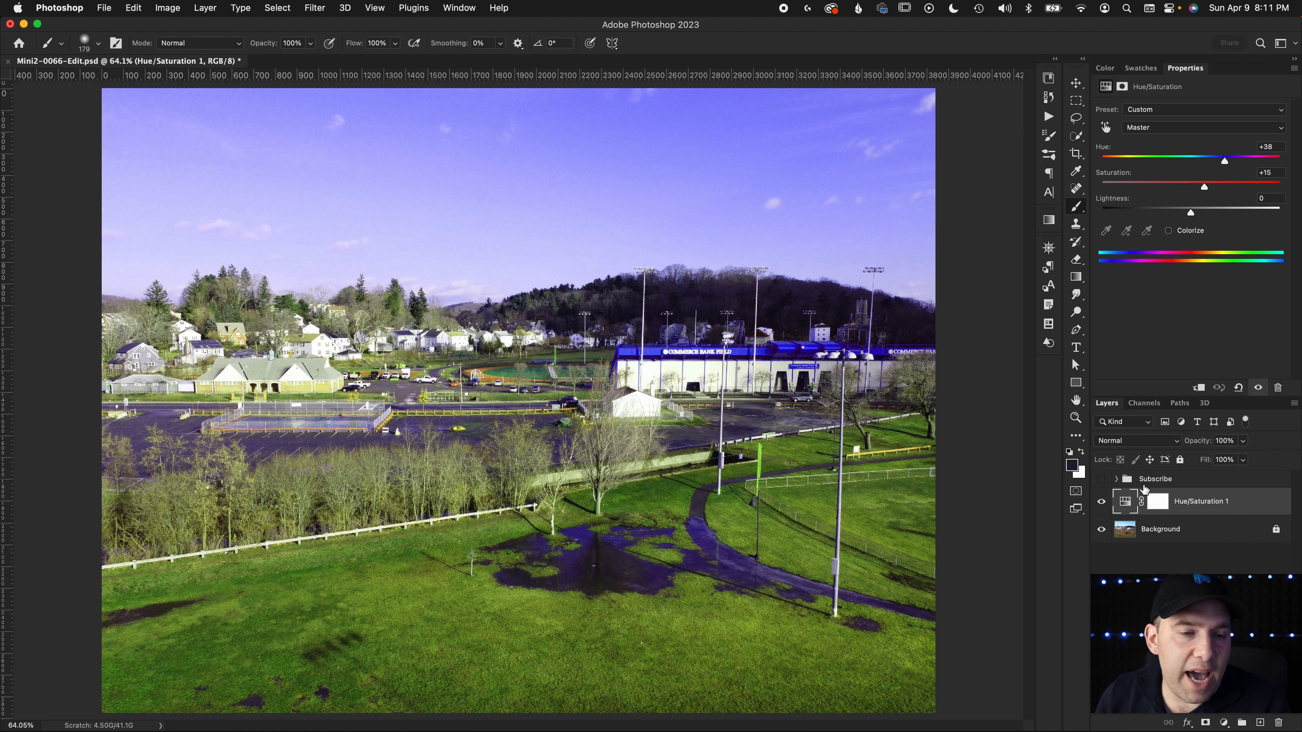
pyautogui.moveTo(1197, 445); pyautogui.dragTo(1066, 450)
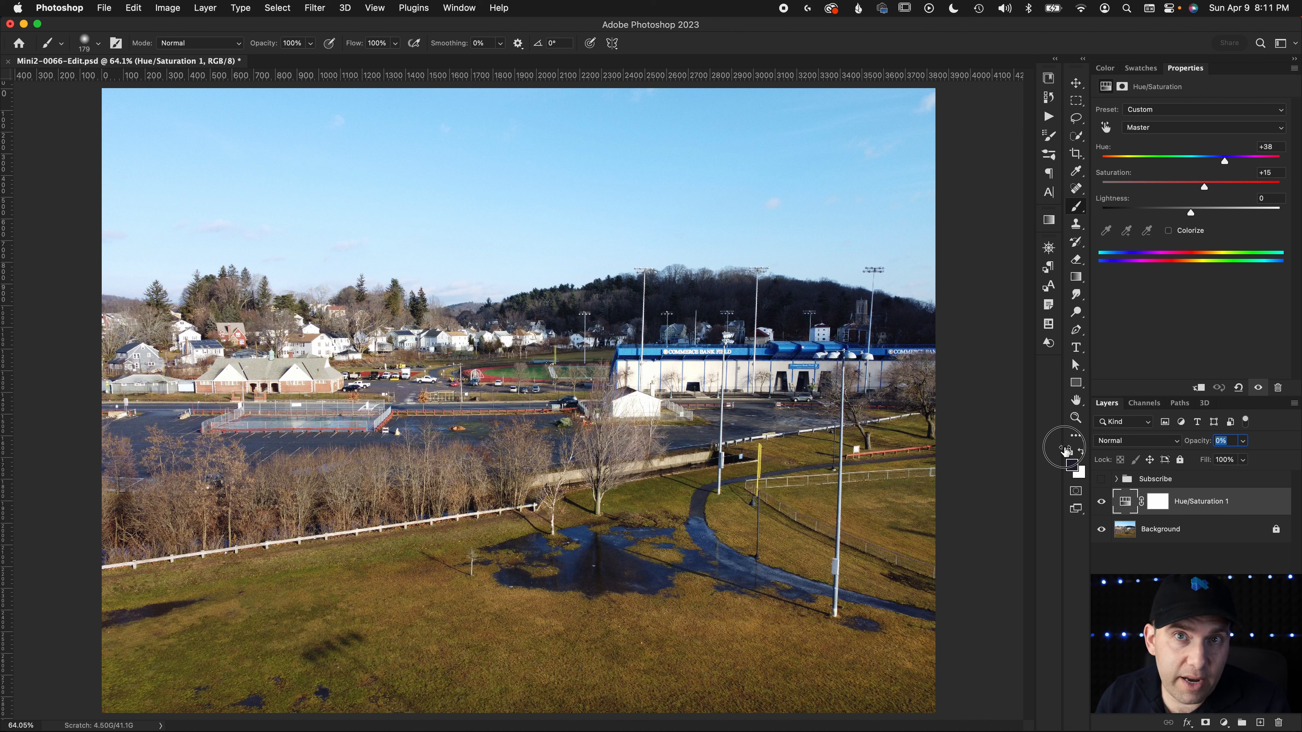
pyautogui.moveTo(1065, 450); pyautogui.dragTo(1187, 447)
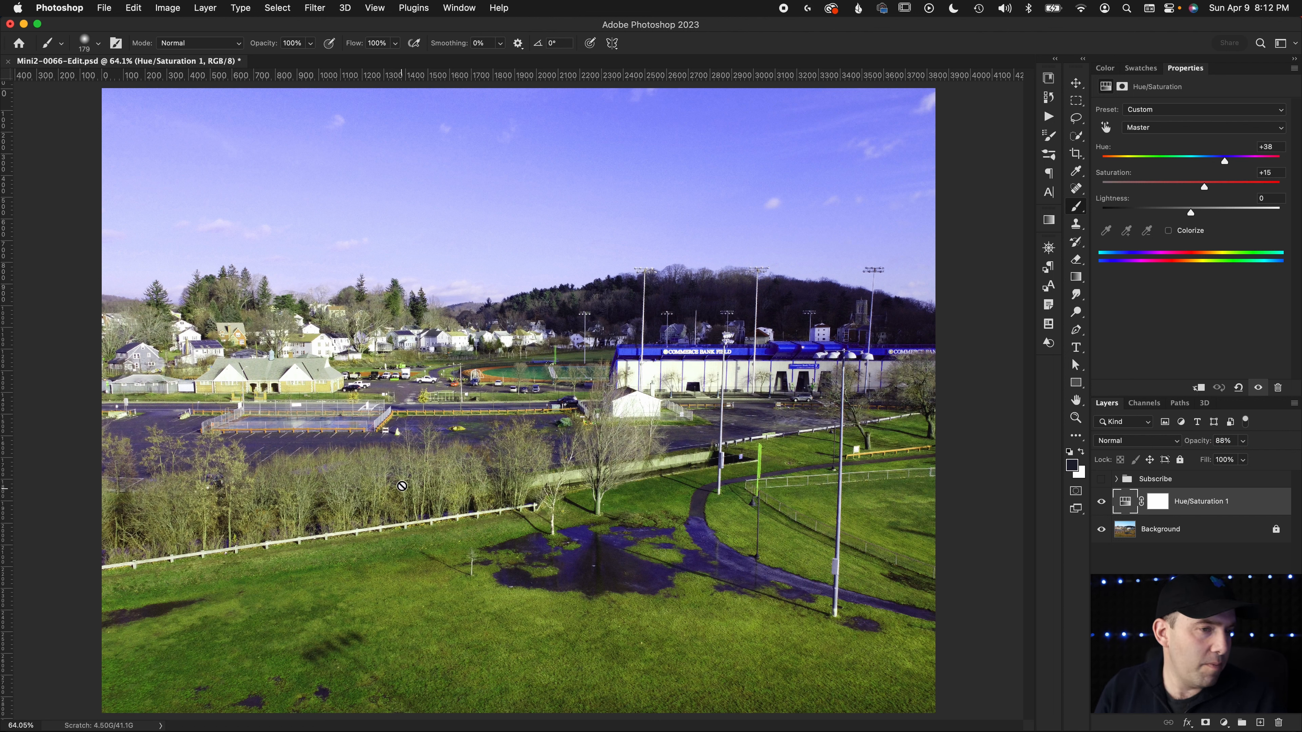
# Paint black on the Hue/Saturation 1 layer mask over the bushes behind the white fence, undoing the extra strokes on the grass
pyautogui.press('z')
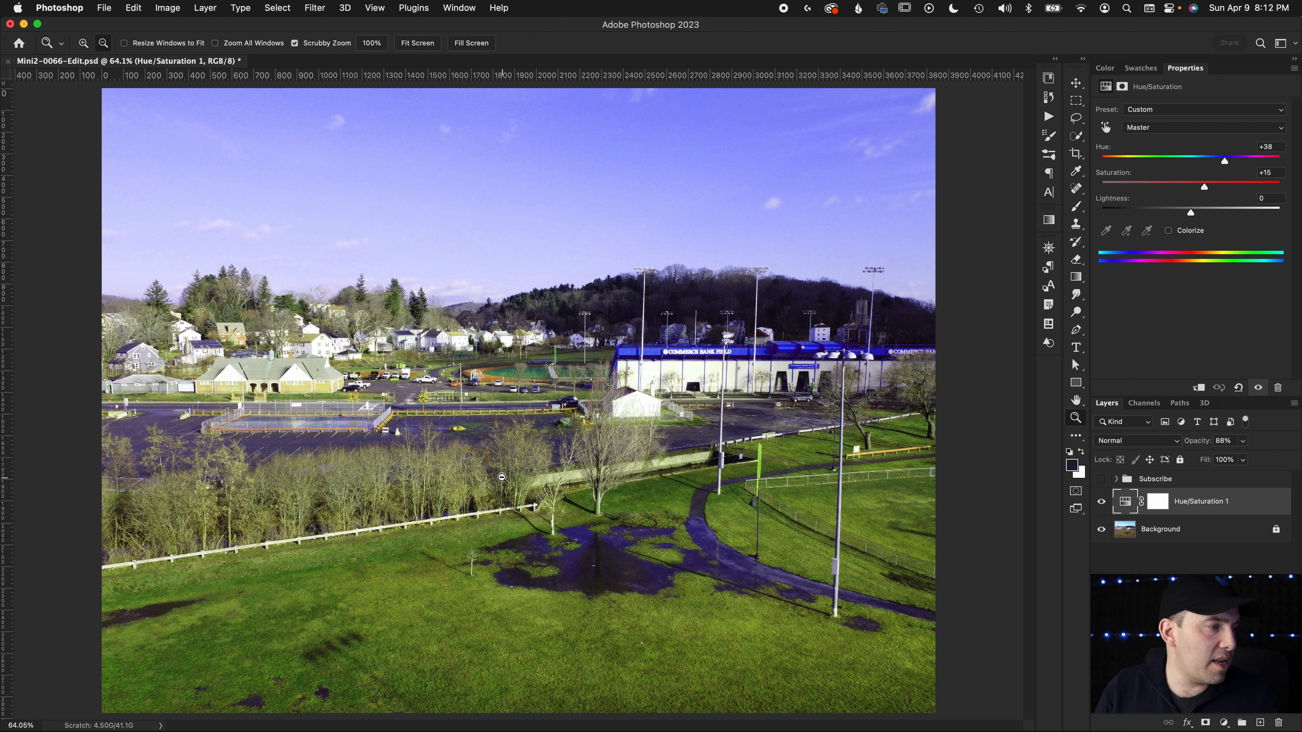
pyautogui.moveTo(327, 489); pyautogui.dragTo(289, 490)
pyautogui.moveTo(402, 480); pyautogui.dragTo(441, 481)
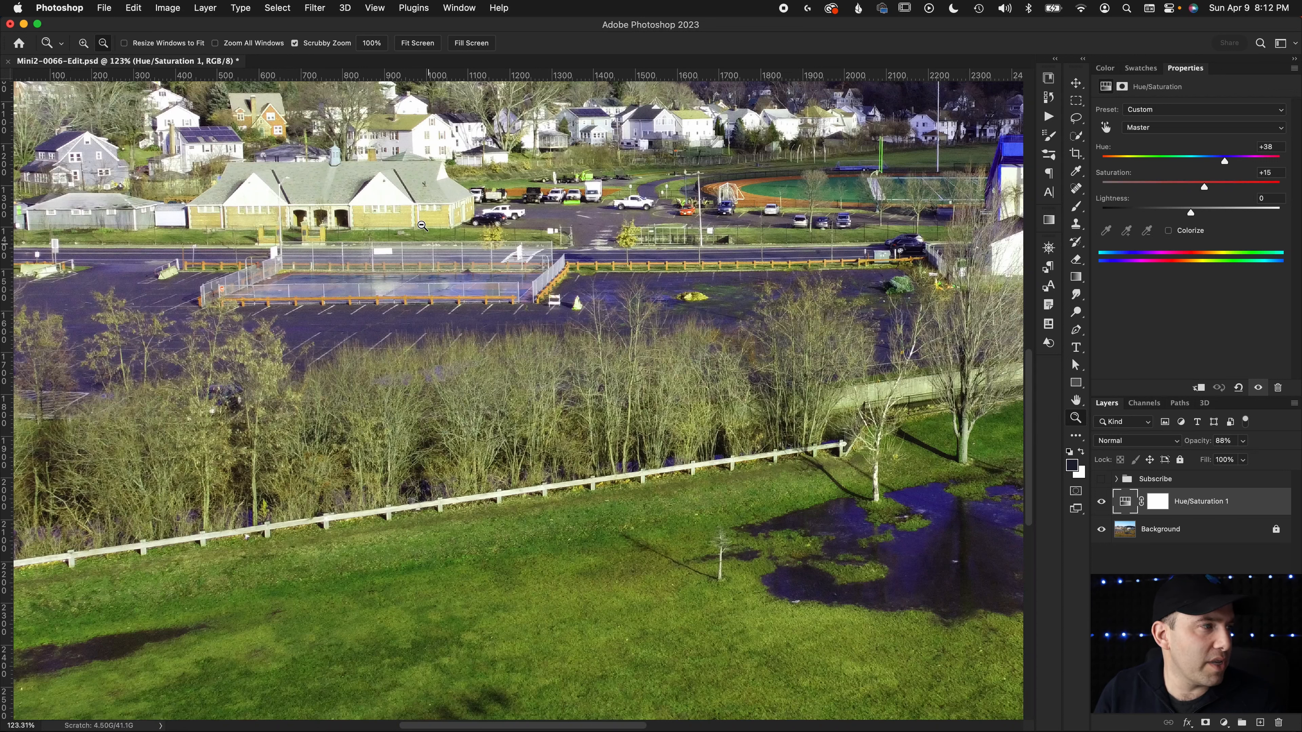
pyautogui.press('a')
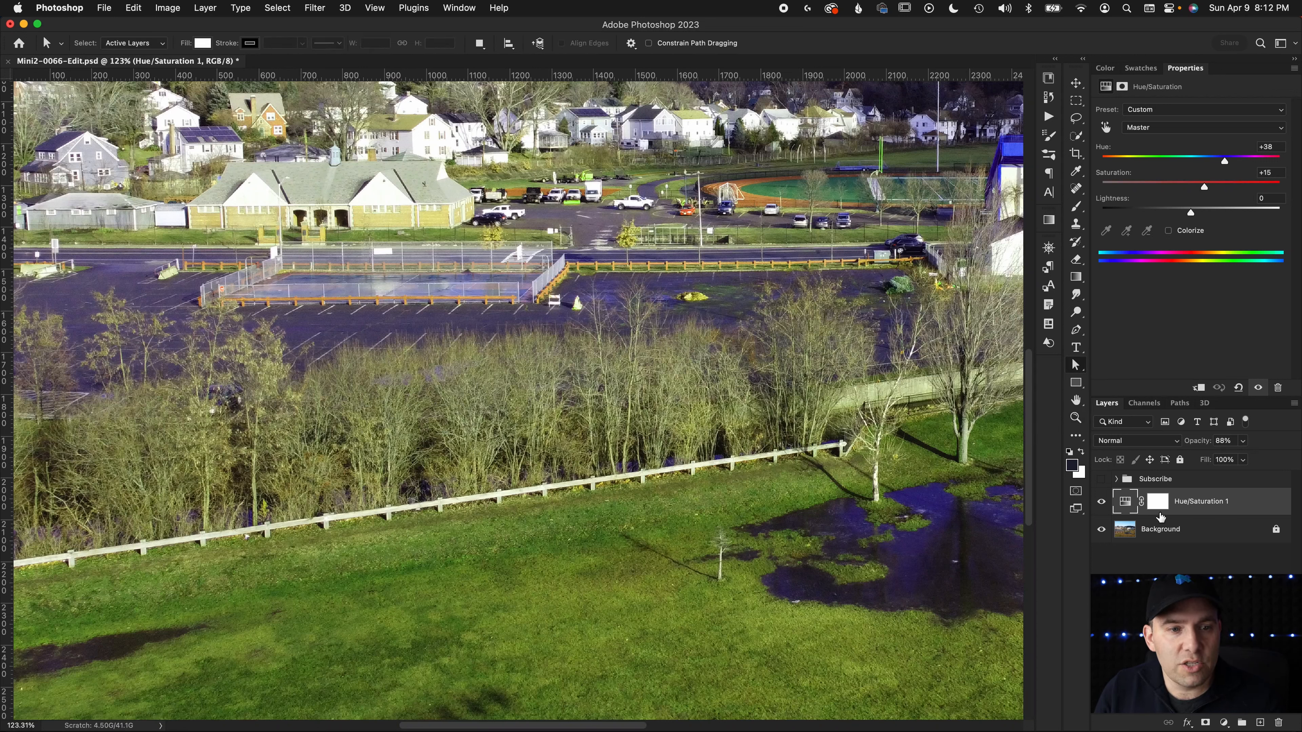
pyautogui.click(1159, 511)
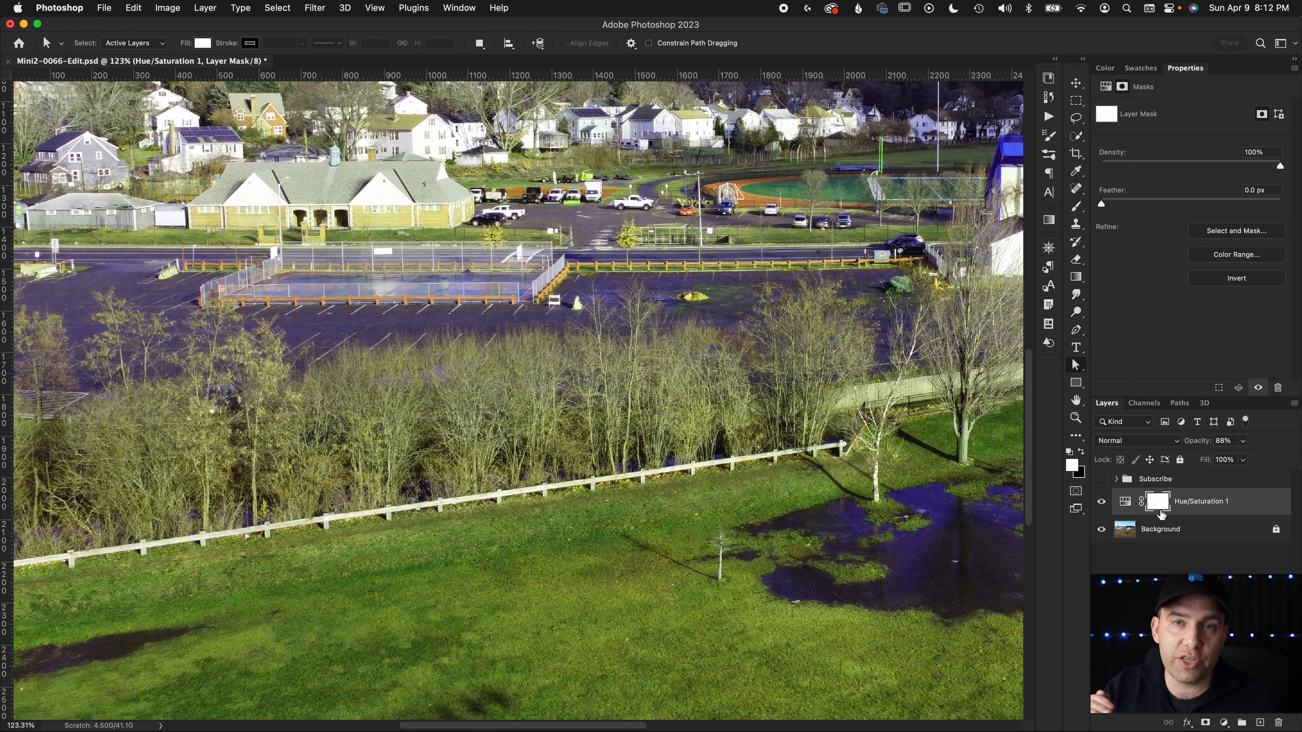
pyautogui.press('x')
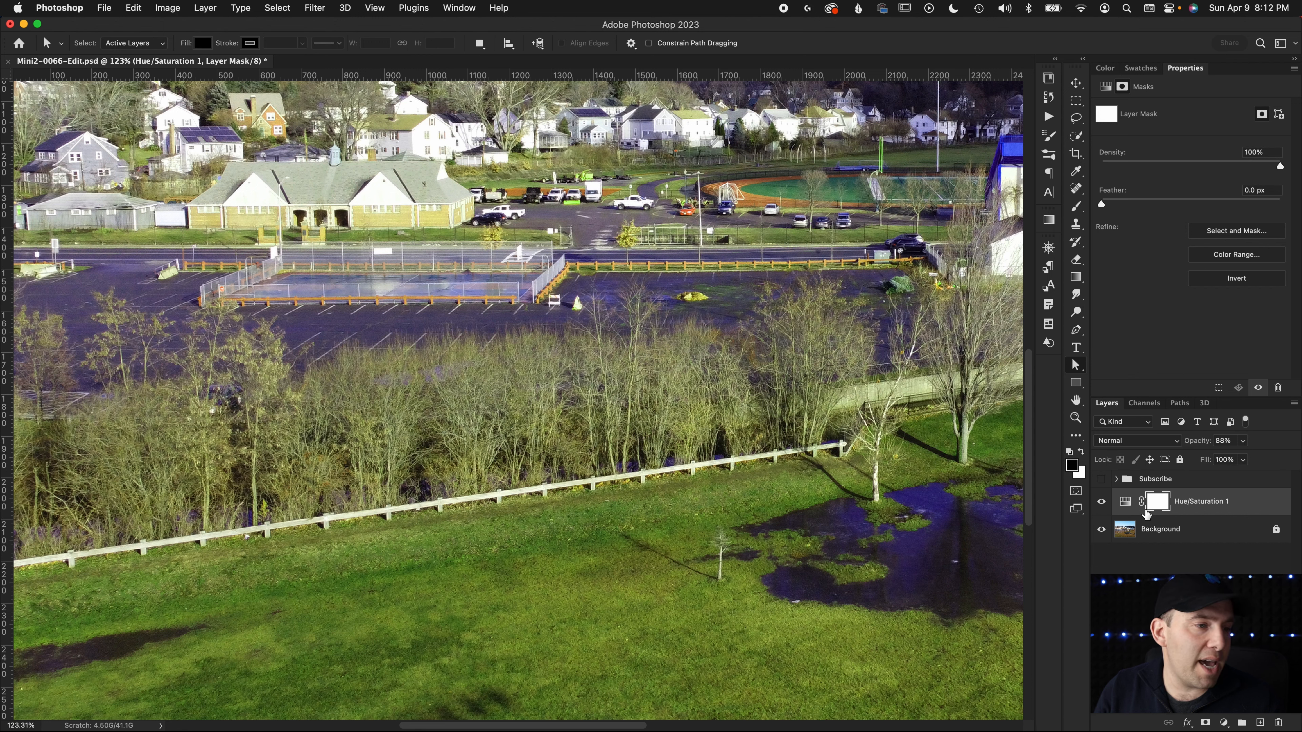
pyautogui.press('b')
pyautogui.moveTo(468, 406)
pyautogui.mouseDown()
pyautogui.moveTo(415, 428)
pyautogui.moveTo(491, 436)
pyautogui.moveTo(466, 447)
pyautogui.moveTo(395, 460)
pyautogui.moveTo(263, 454)
pyautogui.moveTo(294, 429)
pyautogui.moveTo(414, 402)
pyautogui.moveTo(310, 358)
pyautogui.moveTo(69, 370)
pyautogui.moveTo(136, 422)
pyautogui.moveTo(75, 451)
pyautogui.moveTo(155, 487)
pyautogui.moveTo(215, 500)
pyautogui.mouseUp()
pyautogui.moveTo(484, 652)
pyautogui.mouseDown()
pyautogui.moveTo(666, 661)
pyautogui.moveTo(503, 550)
pyautogui.moveTo(462, 569)
pyautogui.mouseUp()
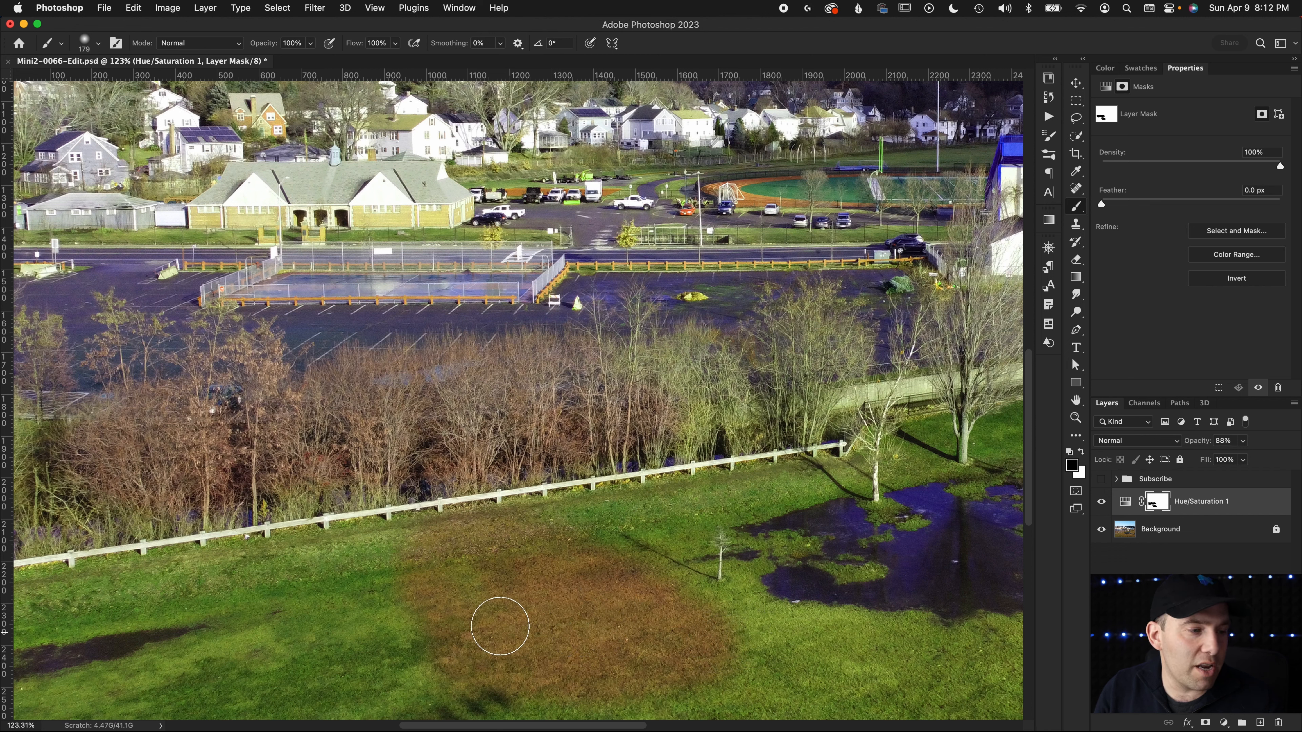
pyautogui.press('super+z')
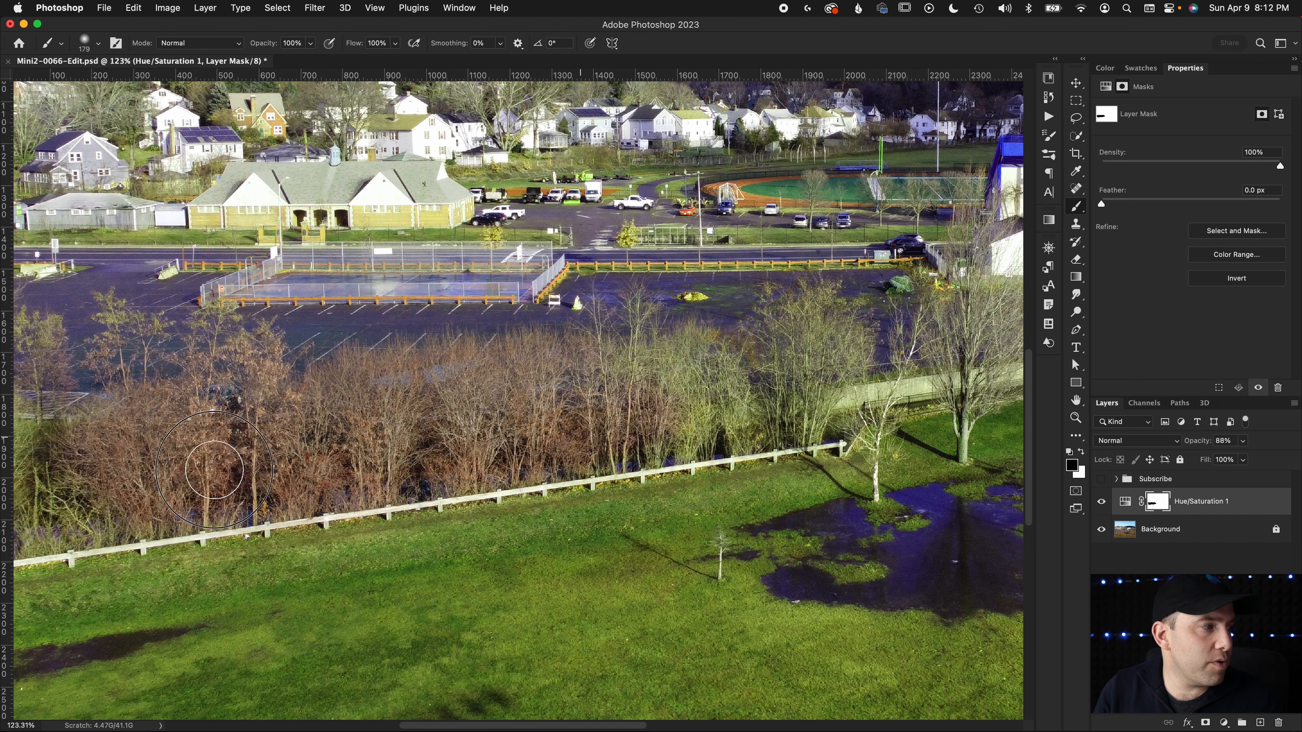
# Paint black on the Hue/Saturation 1 layer mask over the long gable-roofed building beyond the parking lot
pyautogui.hscroll(-10, 181, 328)
pyautogui.scroll(1, 181, 328)
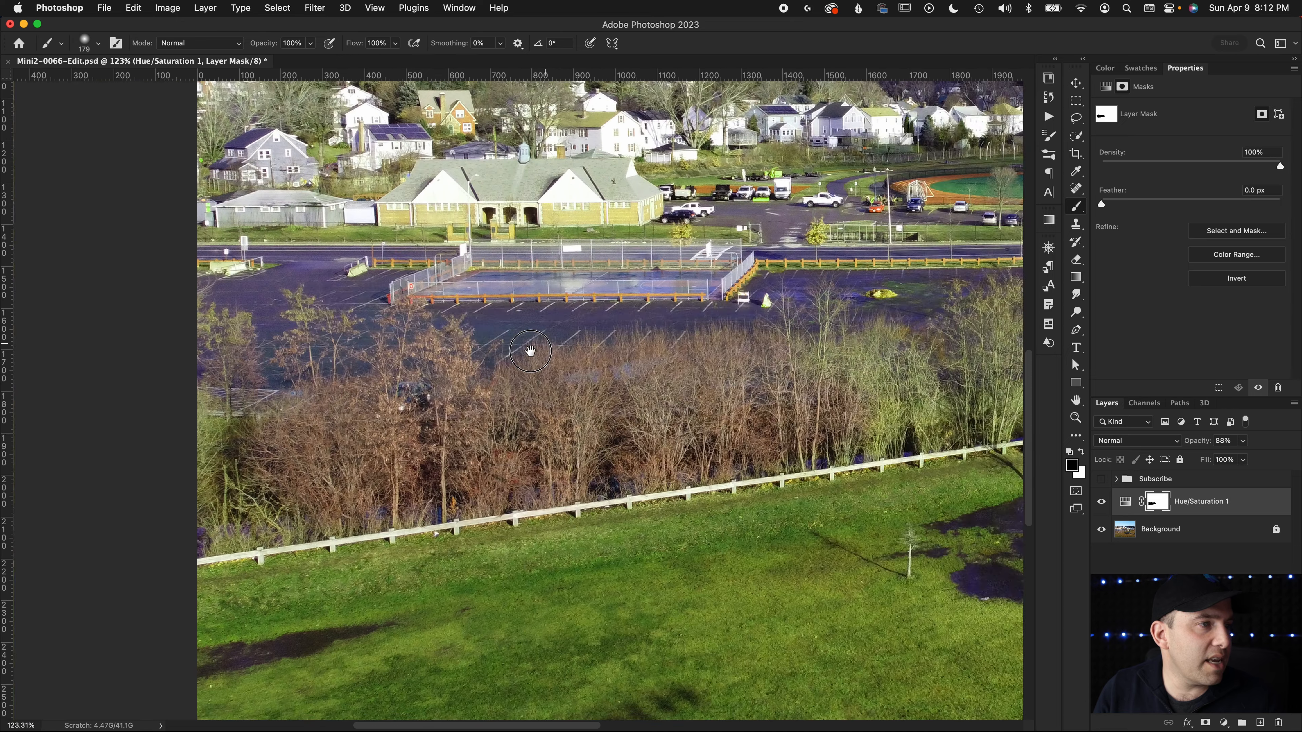
pyautogui.moveTo(757, 228); pyautogui.dragTo(540, 236)
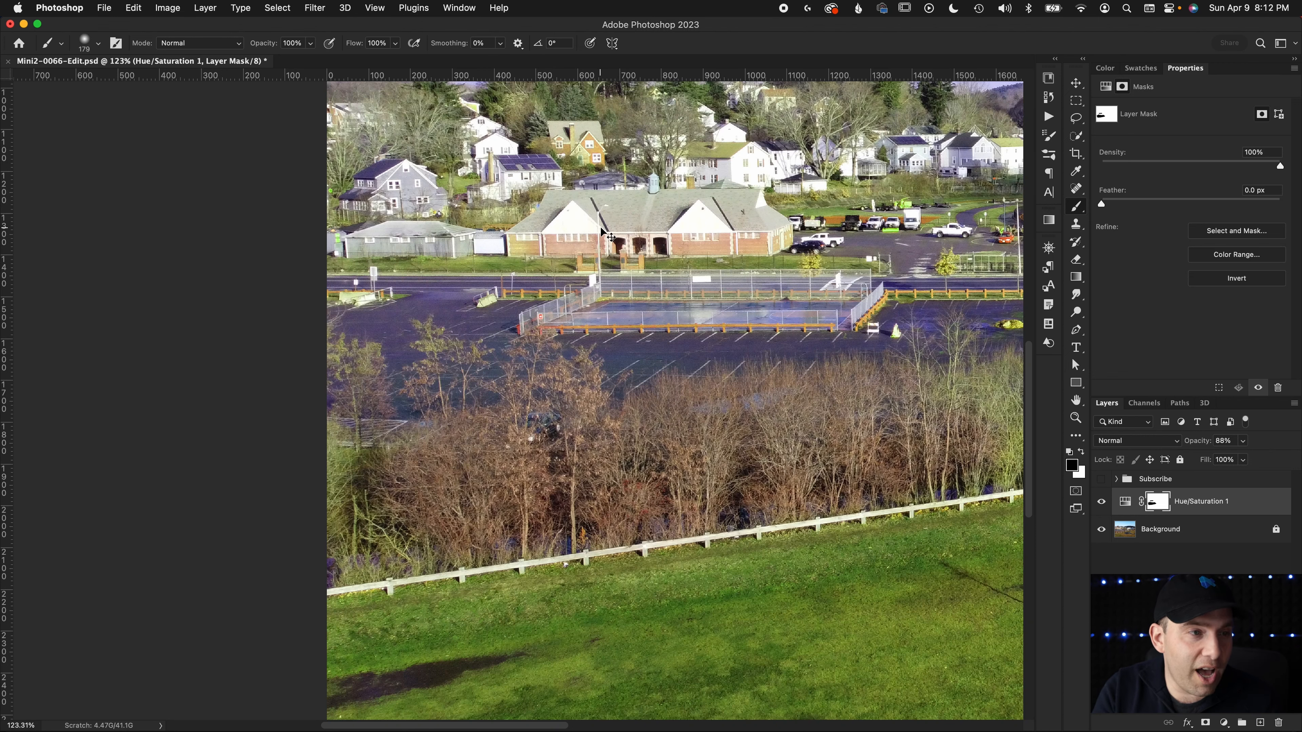
# Fill the Hue/Saturation 1 layer mask with white to clear the painted areas
pyautogui.press('super+0')
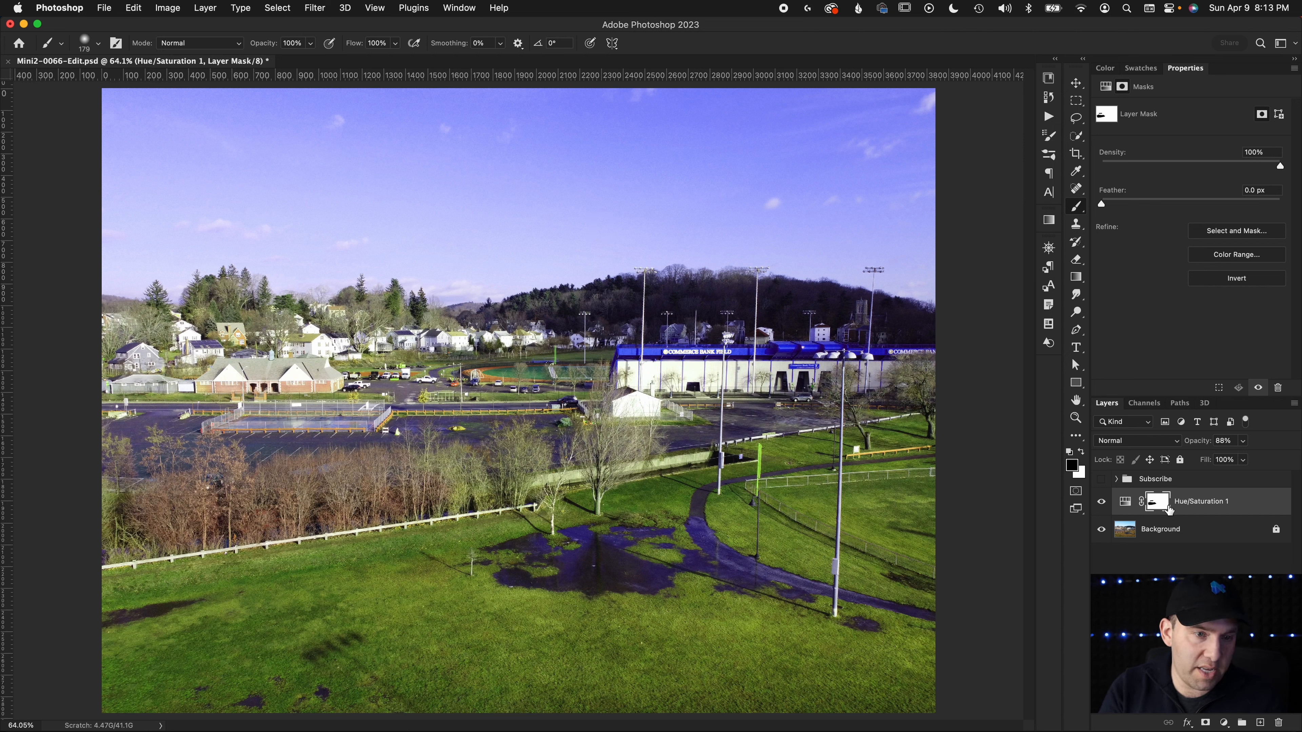
pyautogui.press('super+BackSpace')
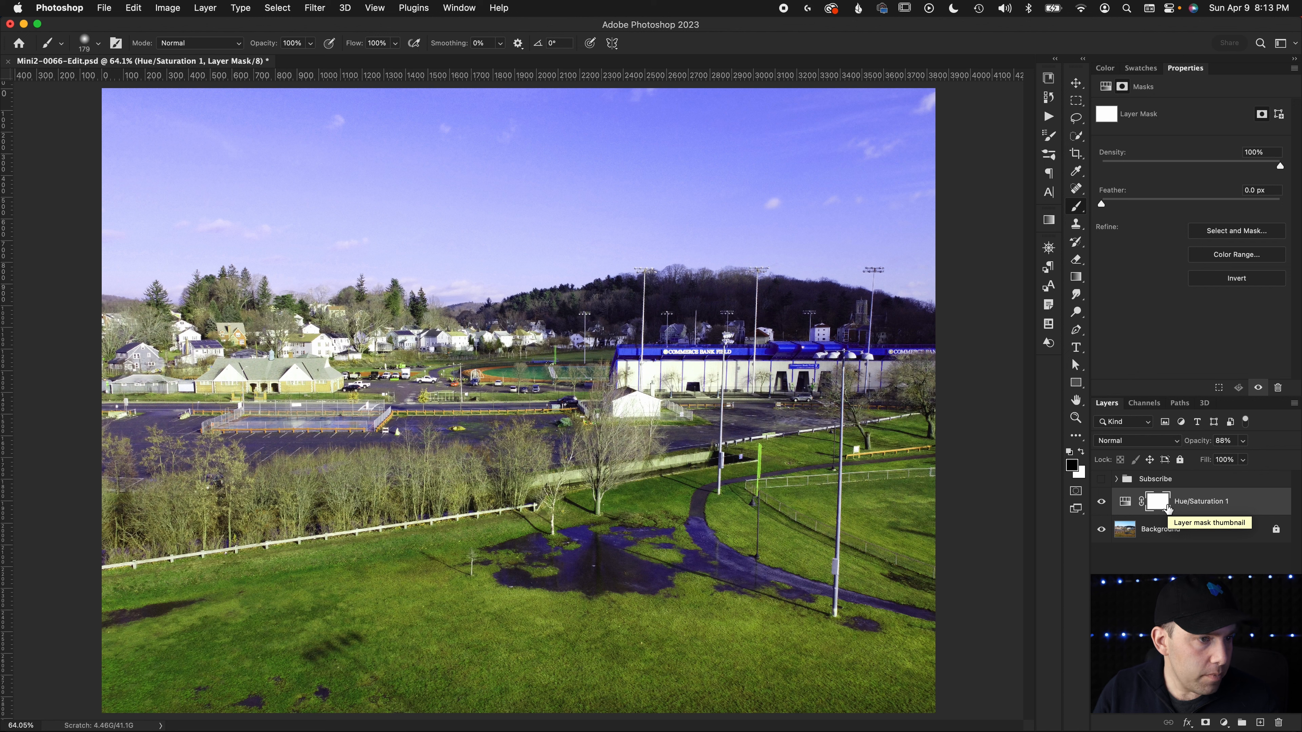
pyautogui.press('a')
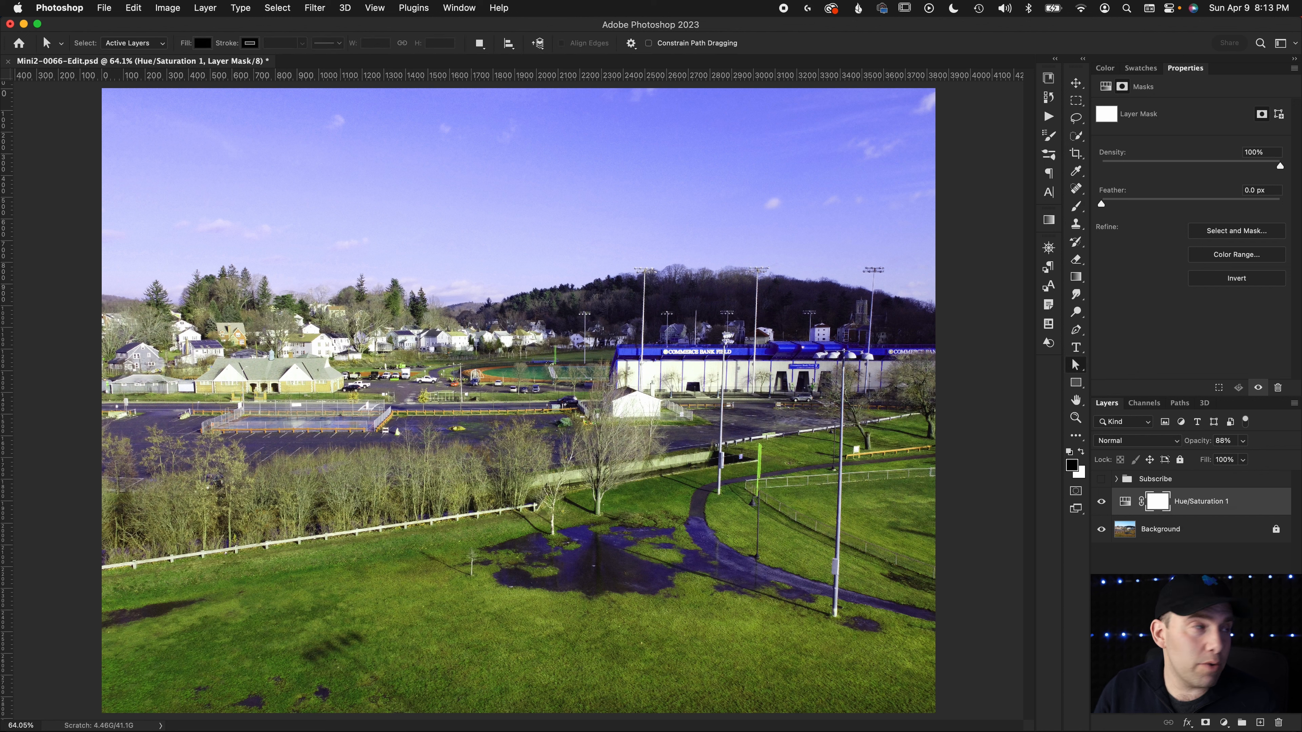
# Start a Color Range selection for the layer mask and sample the foreground grass, with Fuzziness at 40
pyautogui.click(277, 8)
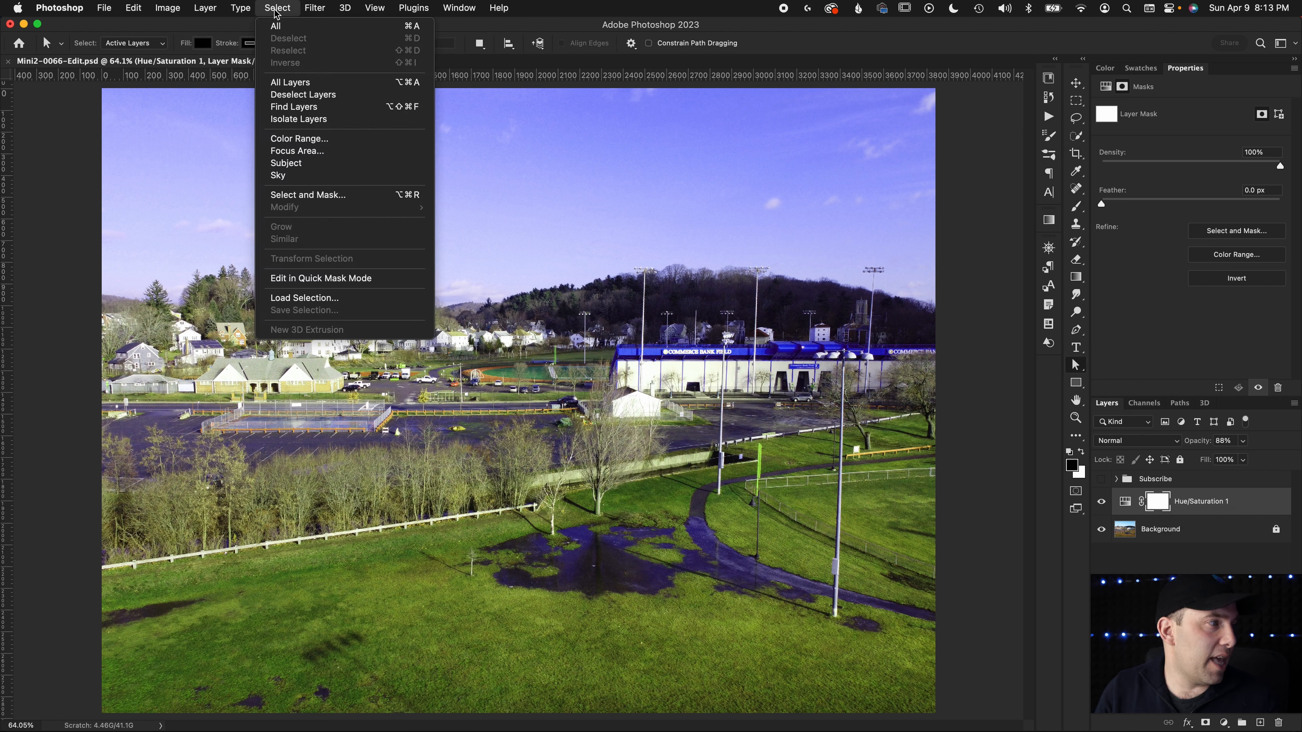
pyautogui.click(285, 140)
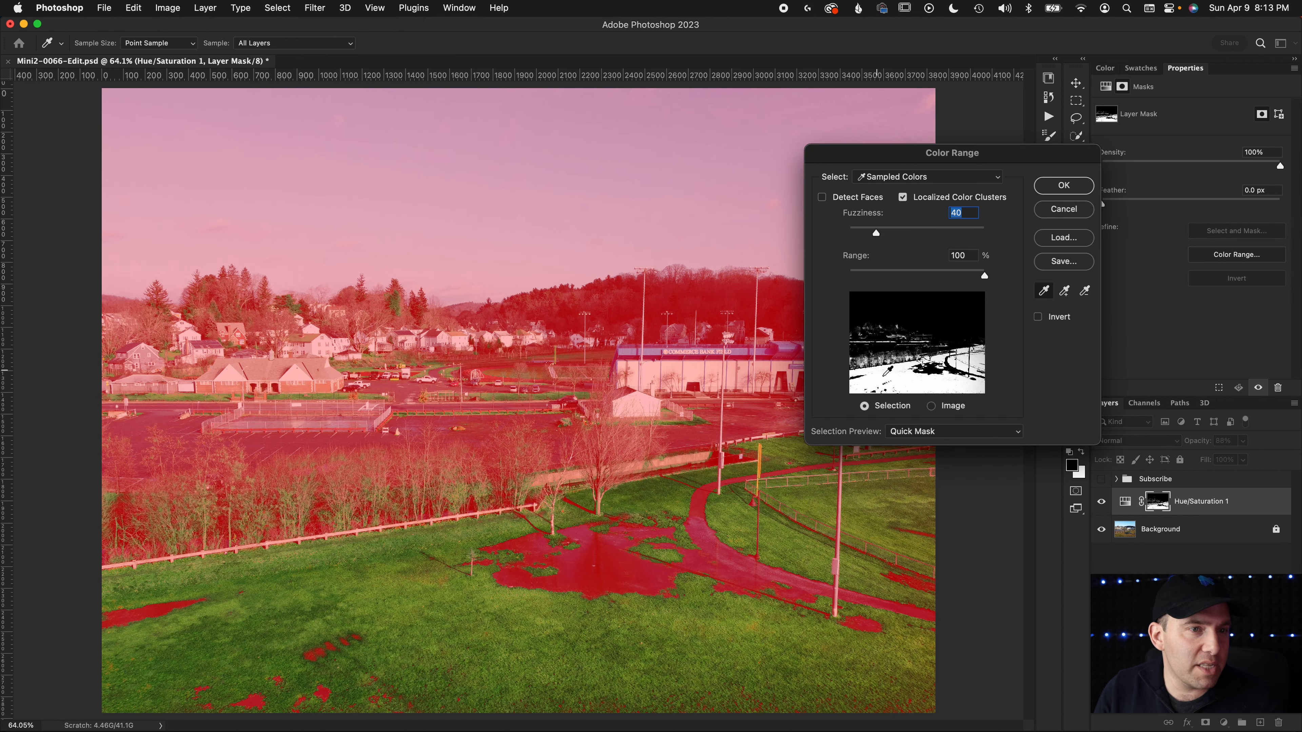
pyautogui.click(929, 302)
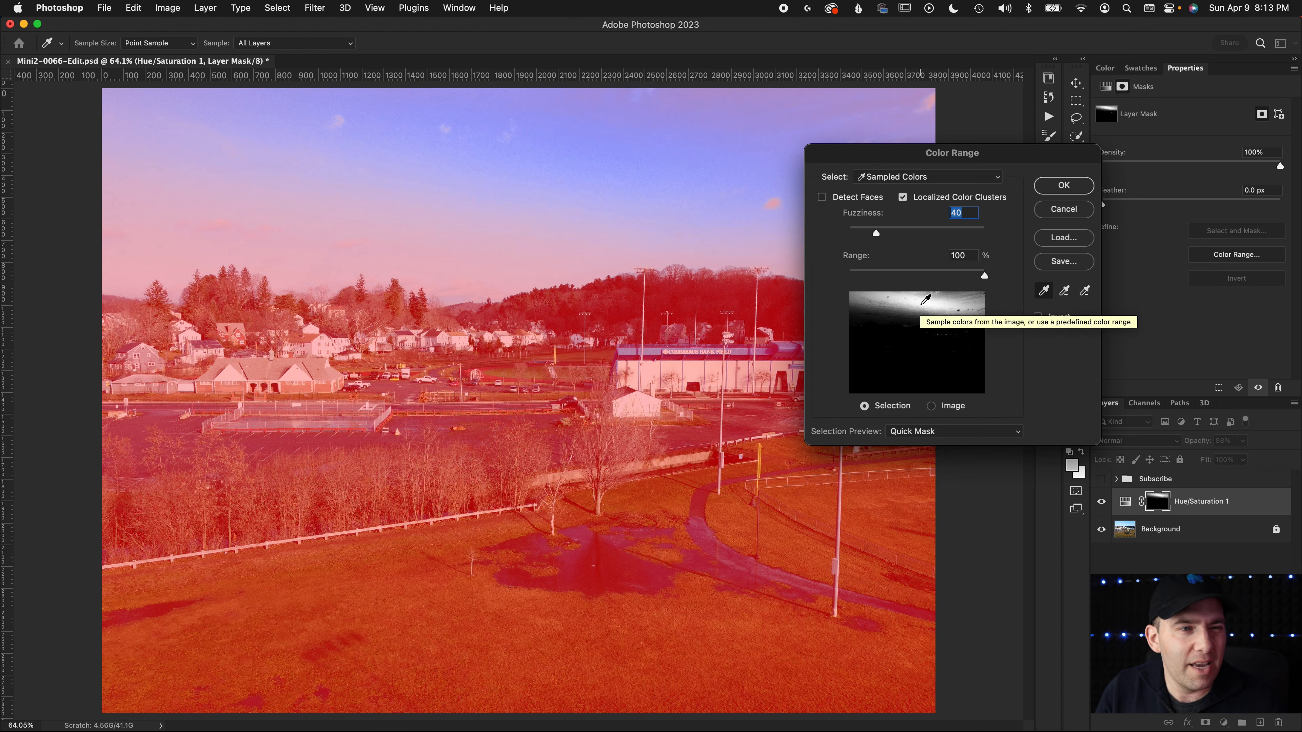
pyautogui.click(926, 380)
pyautogui.moveTo(924, 384); pyautogui.dragTo(925, 380)
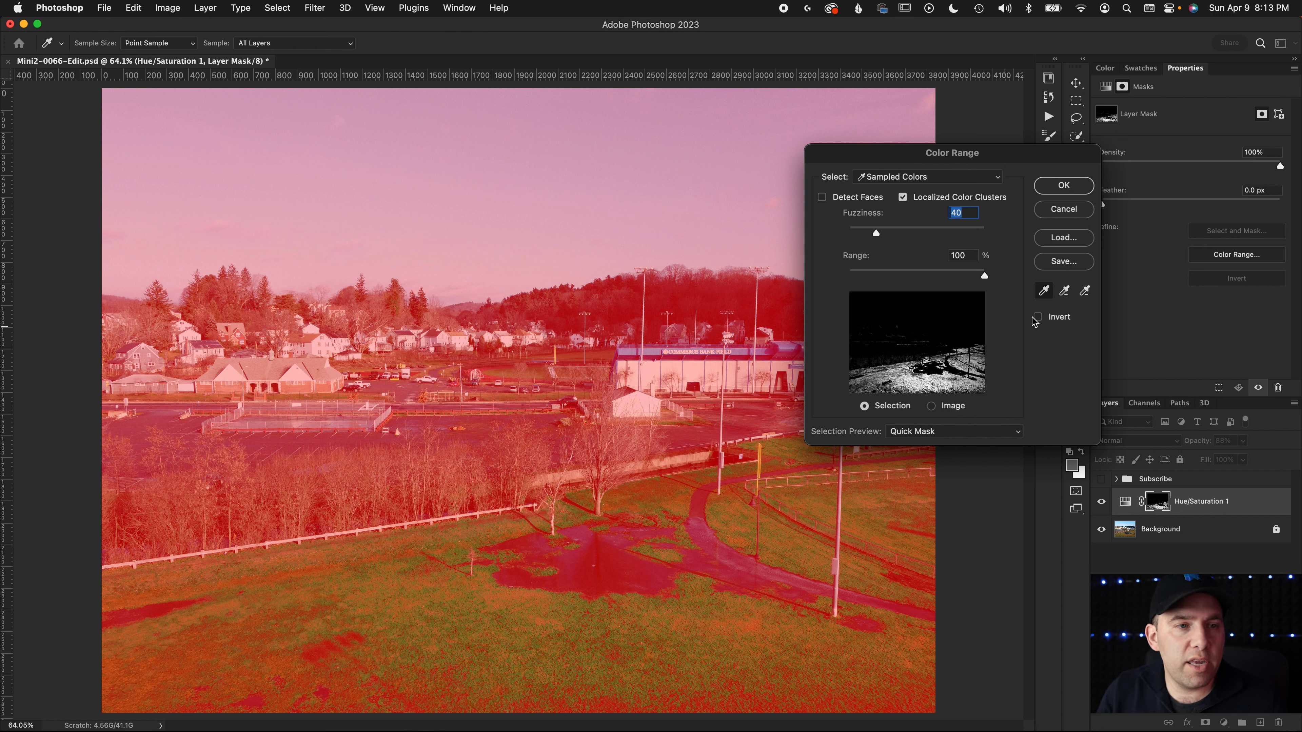
# Add more grass tones to the Color Range sample and apply the selection to the Hue/Saturation 1 mask
pyautogui.click(1070, 293)
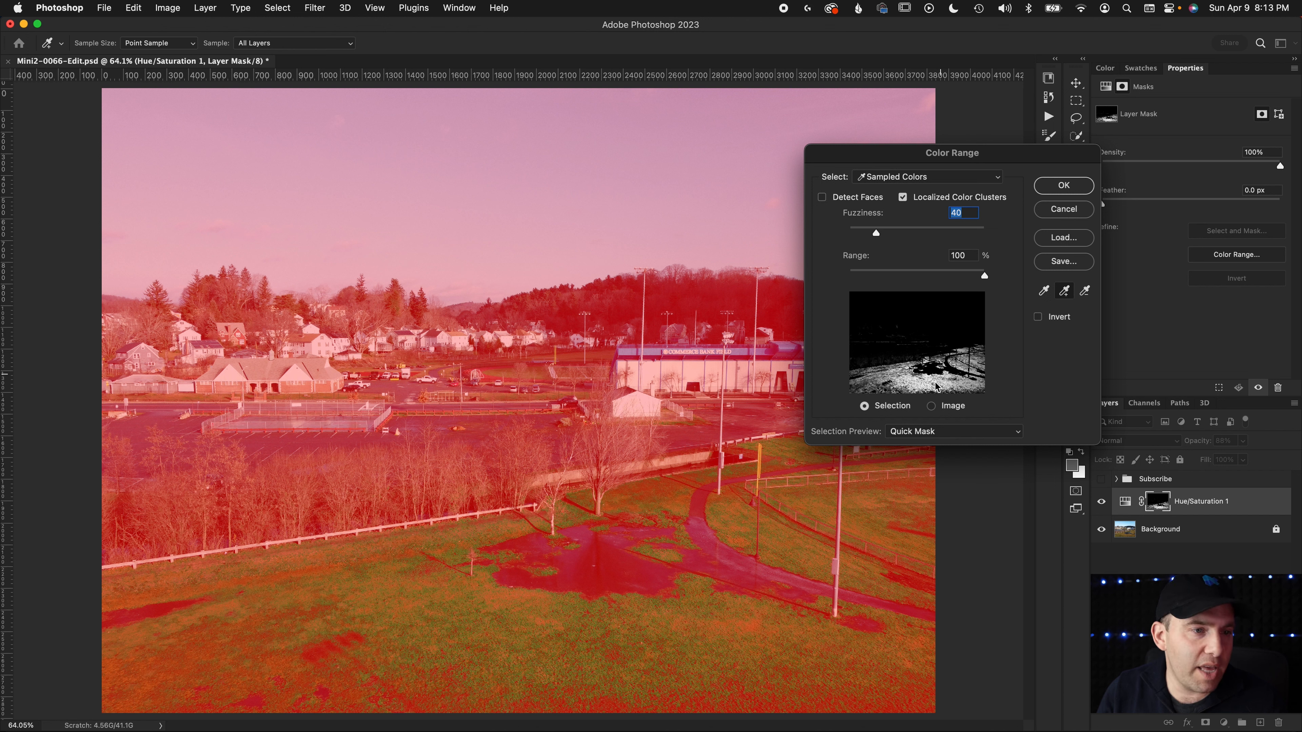
pyautogui.moveTo(928, 383); pyautogui.dragTo(917, 390)
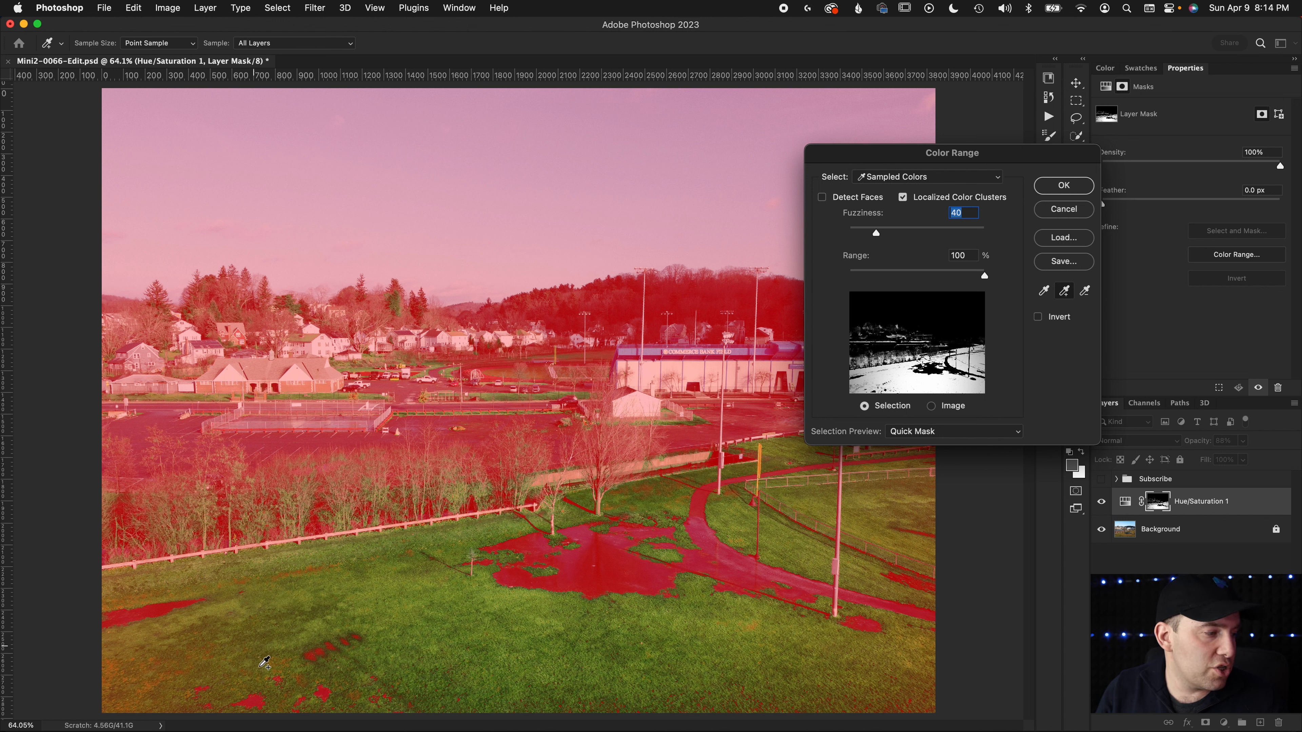
pyautogui.click(884, 383)
pyautogui.click(1063, 186)
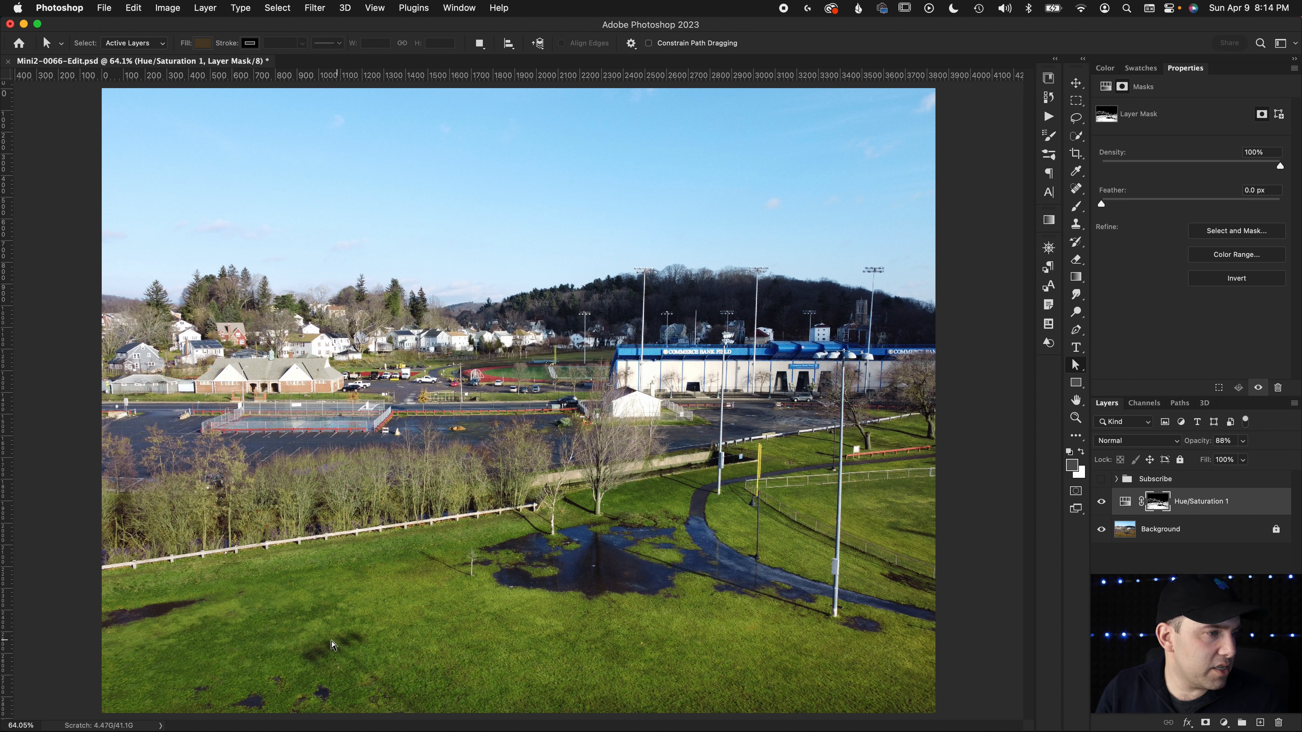
# Examine the masked colour change up close around the red railing and fences by the ball field
pyautogui.press('x')
pyautogui.press('x')
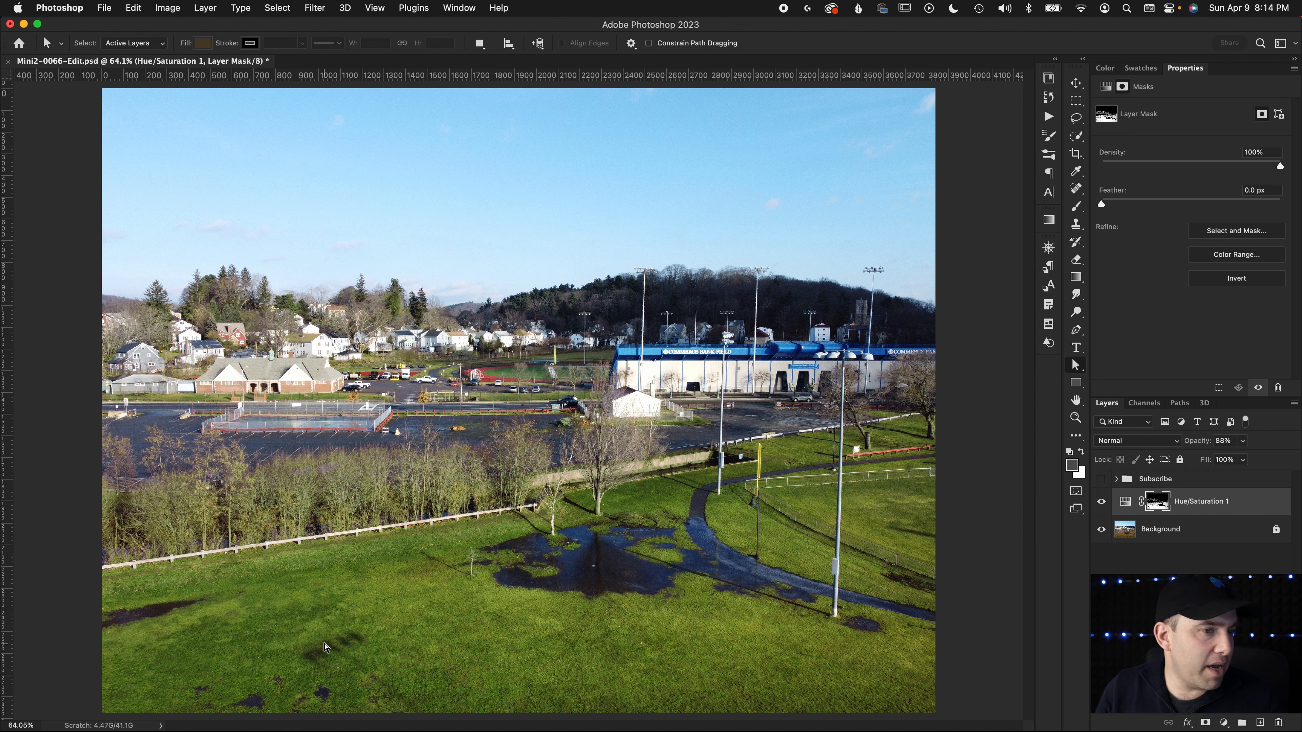
pyautogui.press('x')
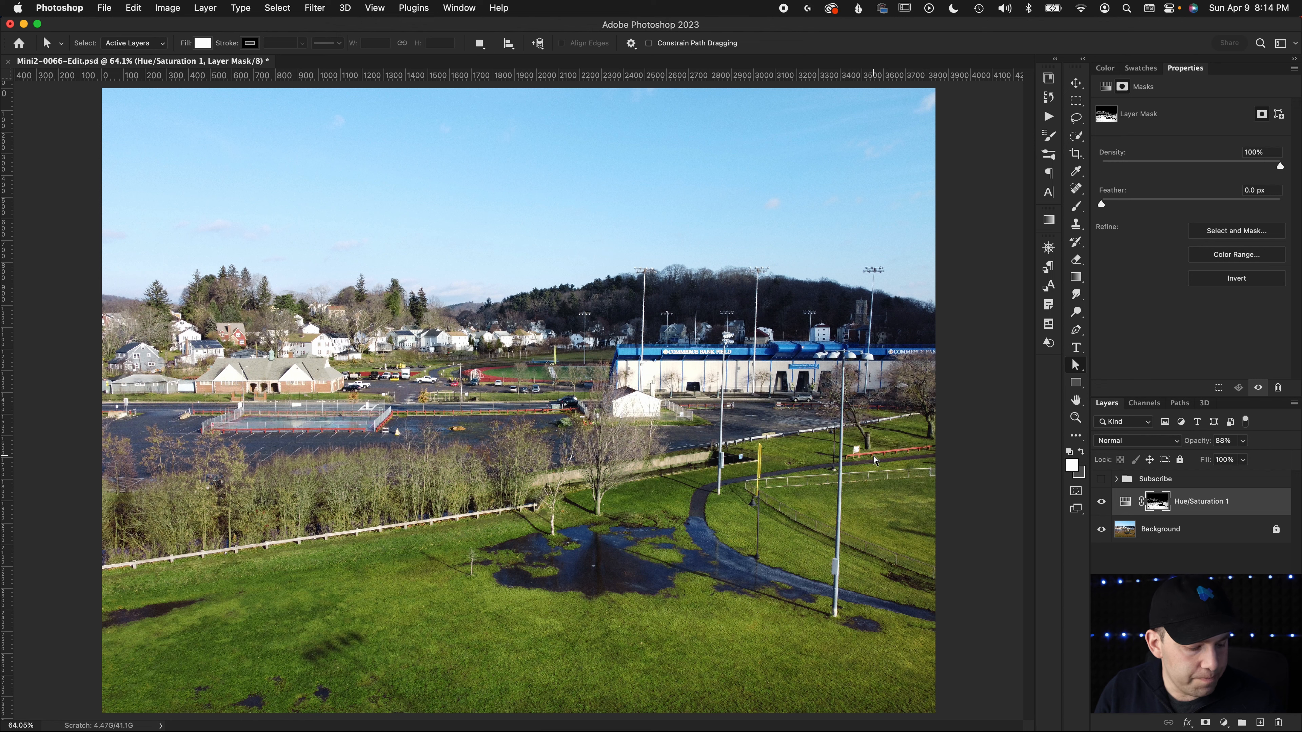
pyautogui.press('z')
pyautogui.moveTo(875, 460); pyautogui.dragTo(914, 456)
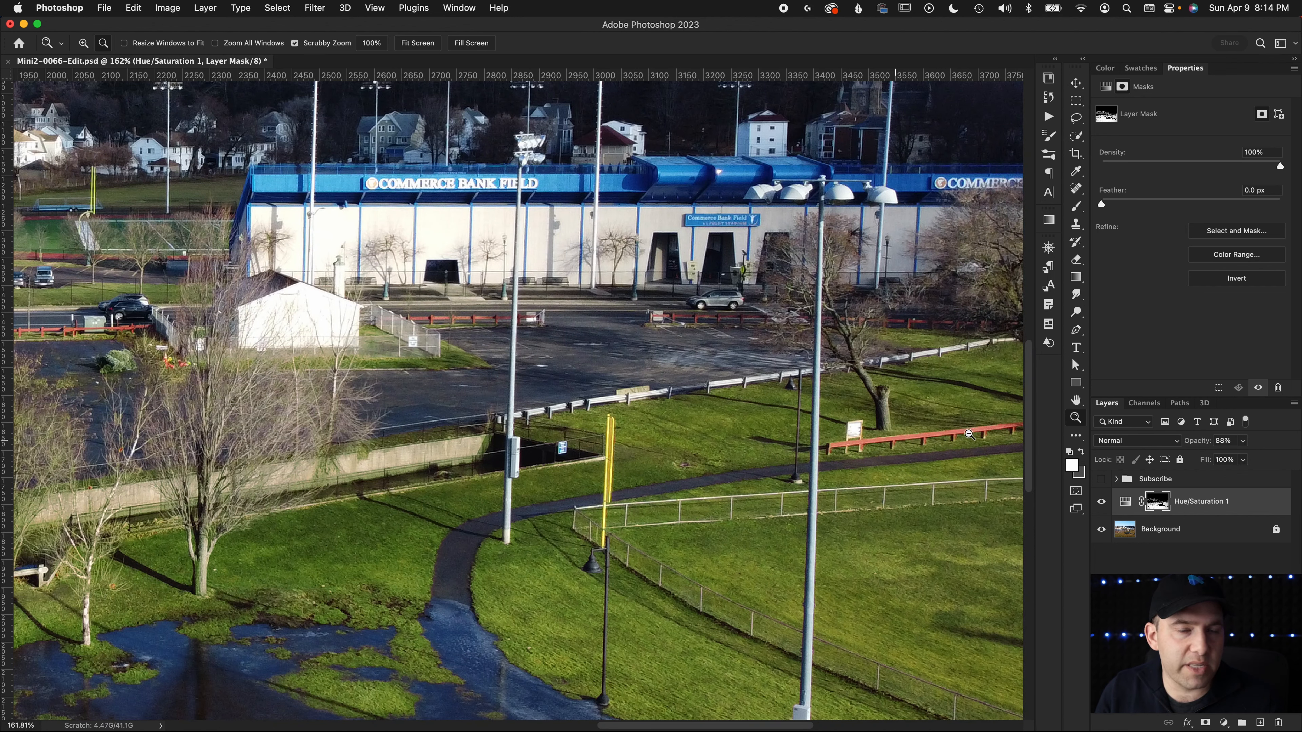
pyautogui.moveTo(947, 434); pyautogui.dragTo(872, 442)
pyautogui.press('super+0')
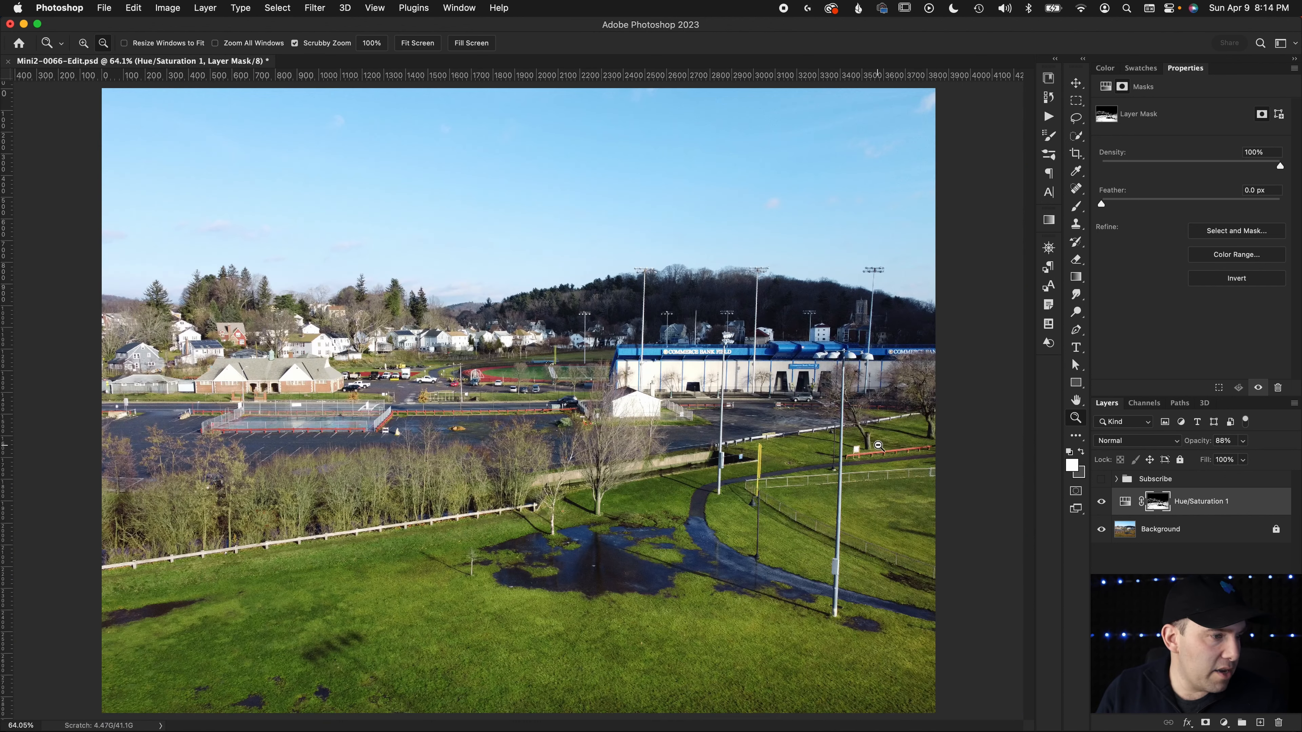
pyautogui.press('a')
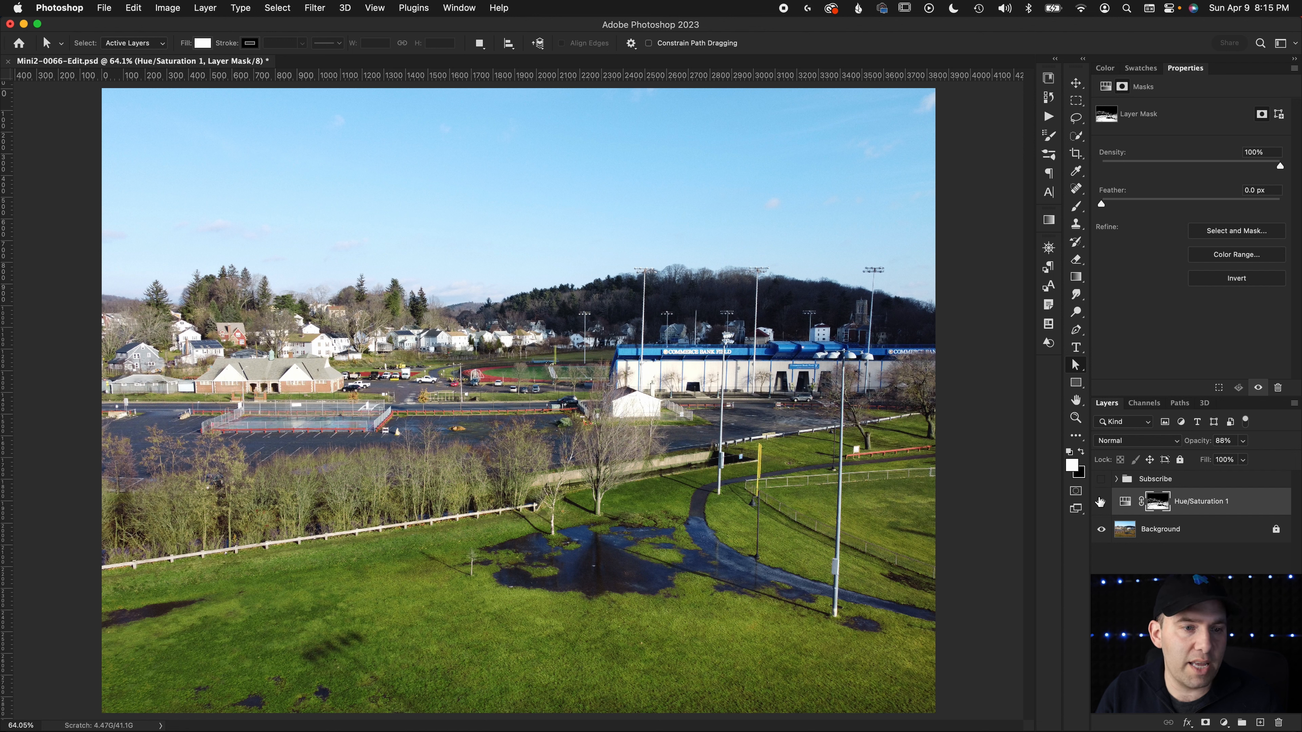
# Paint black on the Hue/Saturation 1 mask over the bushes and bare trees behind the white fence to restore their original colour
pyautogui.press('x')
pyautogui.click(1081, 452)
pyautogui.click(1080, 452)
pyautogui.click(1081, 452)
pyautogui.click(1082, 454)
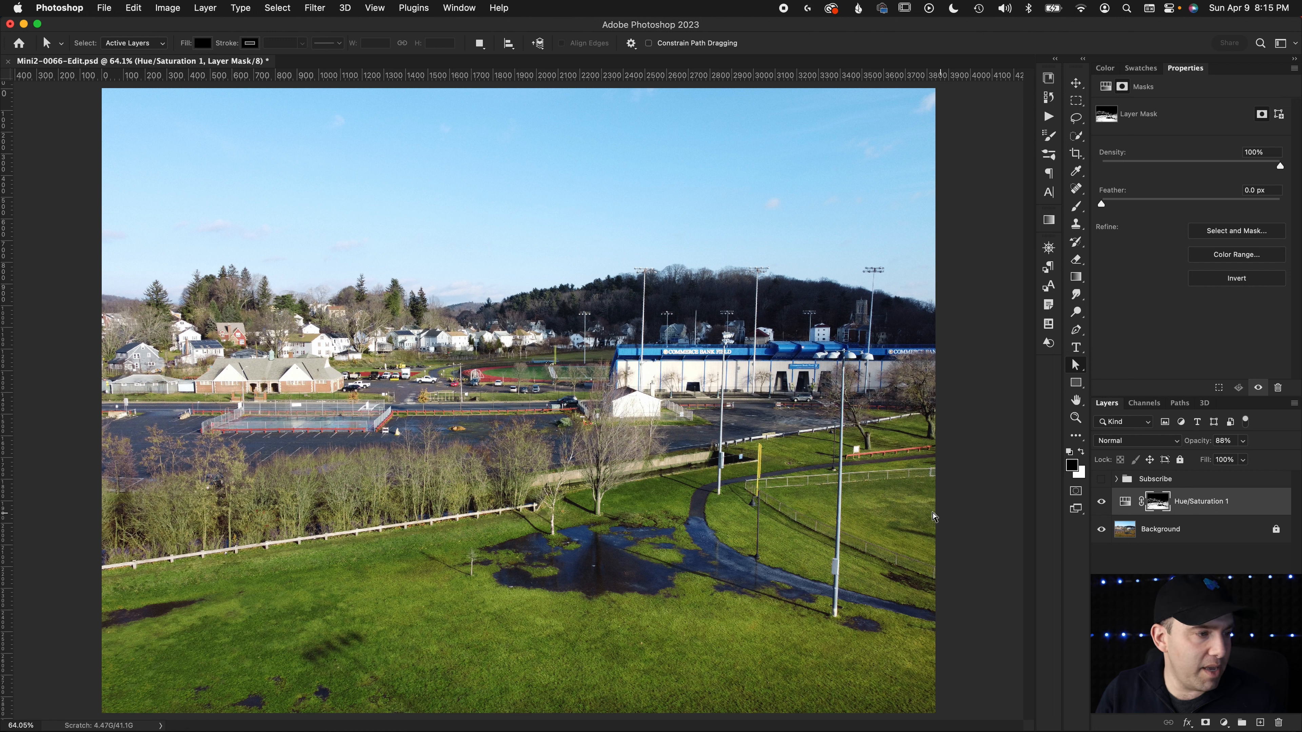
pyautogui.press('b')
pyautogui.moveTo(336, 513)
pyautogui.mouseDown()
pyautogui.moveTo(302, 528)
pyautogui.moveTo(146, 533)
pyautogui.moveTo(165, 508)
pyautogui.moveTo(222, 487)
pyautogui.mouseUp()
pyautogui.moveTo(224, 485)
pyautogui.mouseDown()
pyautogui.moveTo(128, 495)
pyautogui.moveTo(108, 459)
pyautogui.moveTo(110, 524)
pyautogui.moveTo(165, 519)
pyautogui.moveTo(98, 528)
pyautogui.moveTo(467, 480)
pyautogui.moveTo(507, 461)
pyautogui.moveTo(502, 449)
pyautogui.moveTo(328, 480)
pyautogui.moveTo(194, 482)
pyautogui.moveTo(238, 466)
pyautogui.moveTo(603, 462)
pyautogui.moveTo(635, 450)
pyautogui.moveTo(573, 464)
pyautogui.mouseUp()
pyautogui.press('z')
pyautogui.press('b')
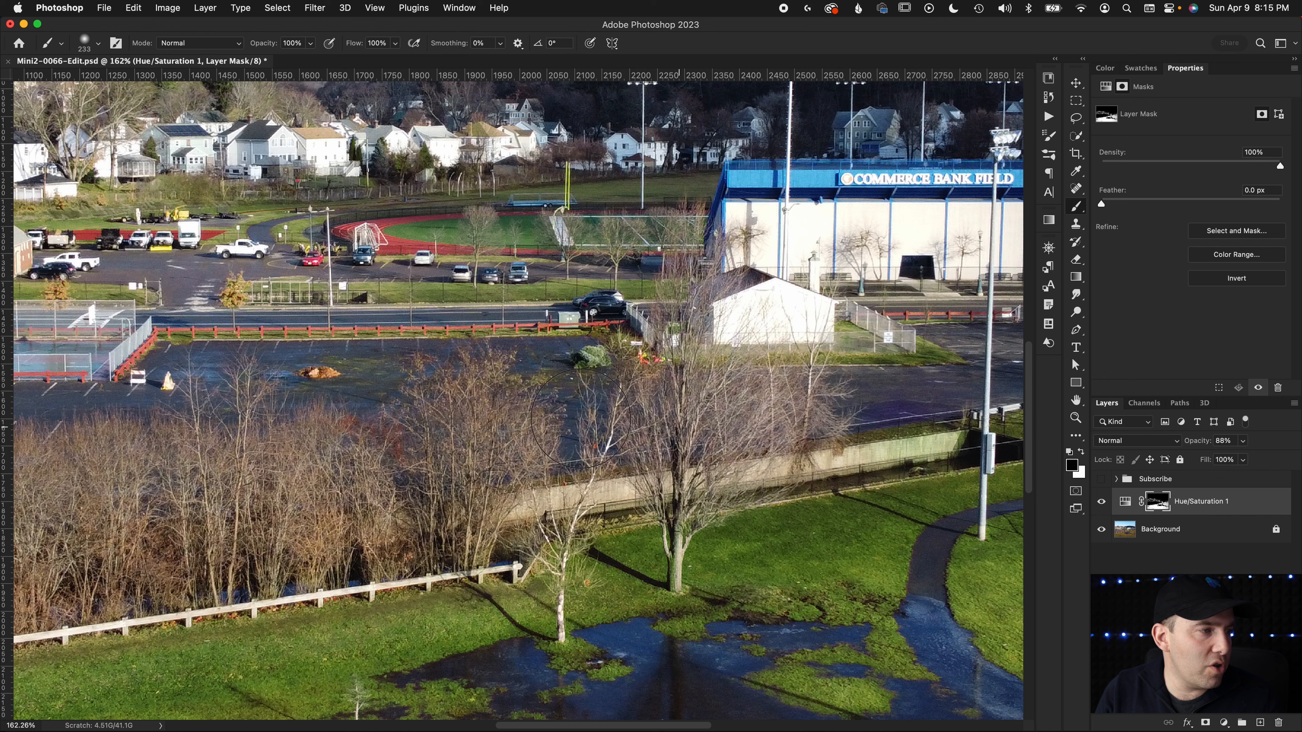
pyautogui.press('super+minus')
pyautogui.press('z')
pyautogui.press('super+minus')
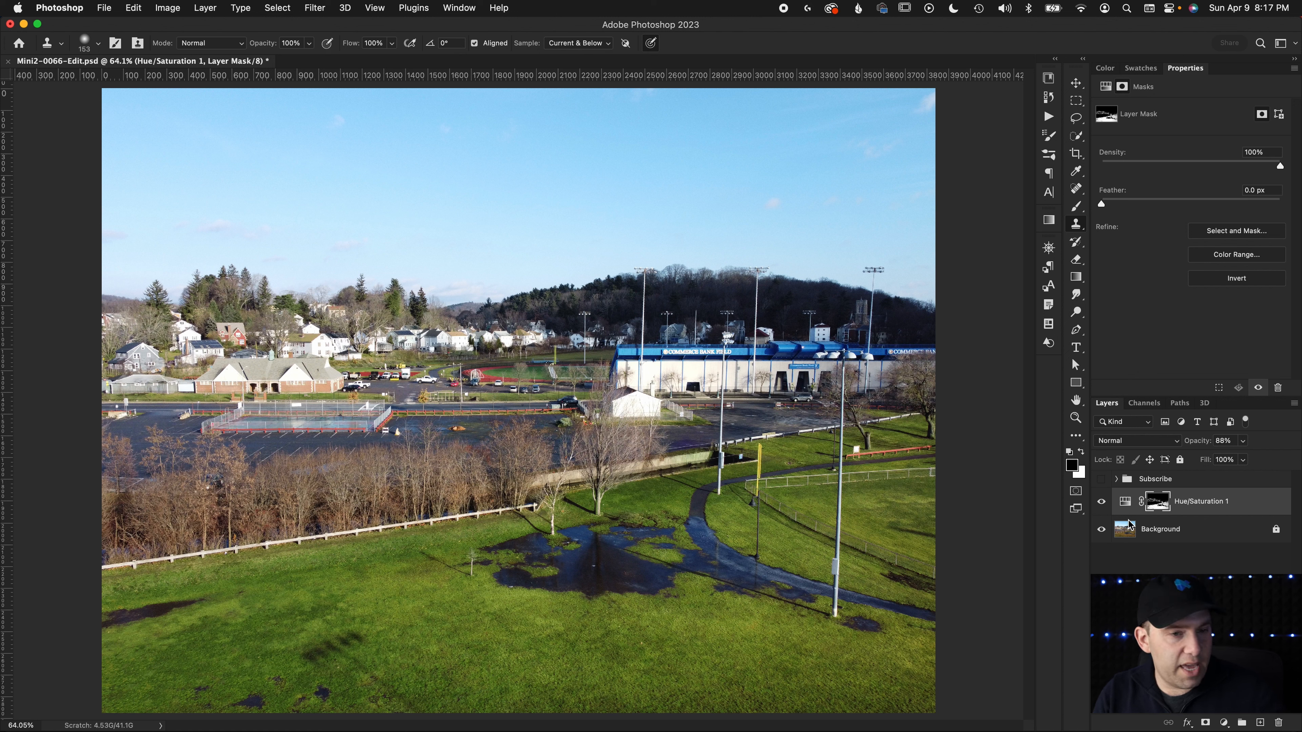
# Stamp all visible layers into a new merged layer and hide the Background and Hue/Saturation 1 layers beneath it
pyautogui.press('super+alt+shift+e')
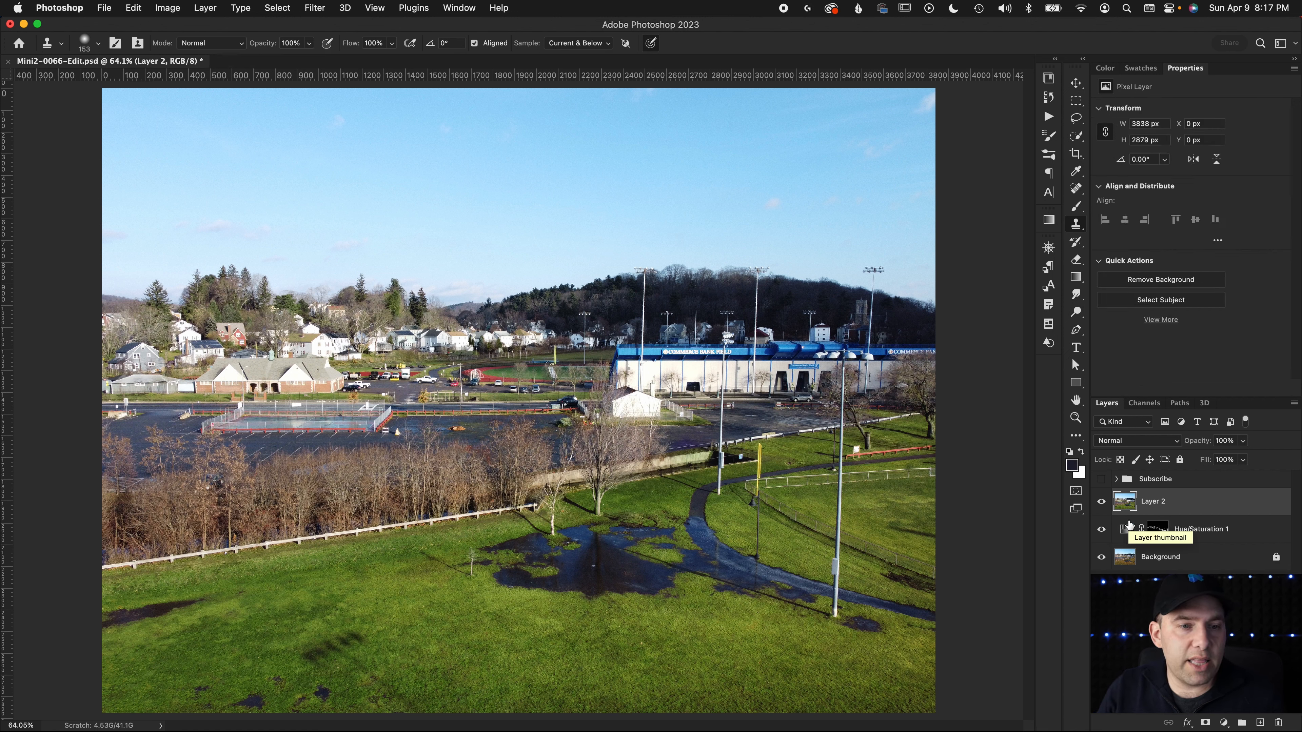
pyautogui.click(1101, 557)
pyautogui.click(1100, 528)
pyautogui.click(1101, 502)
pyautogui.click(1100, 503)
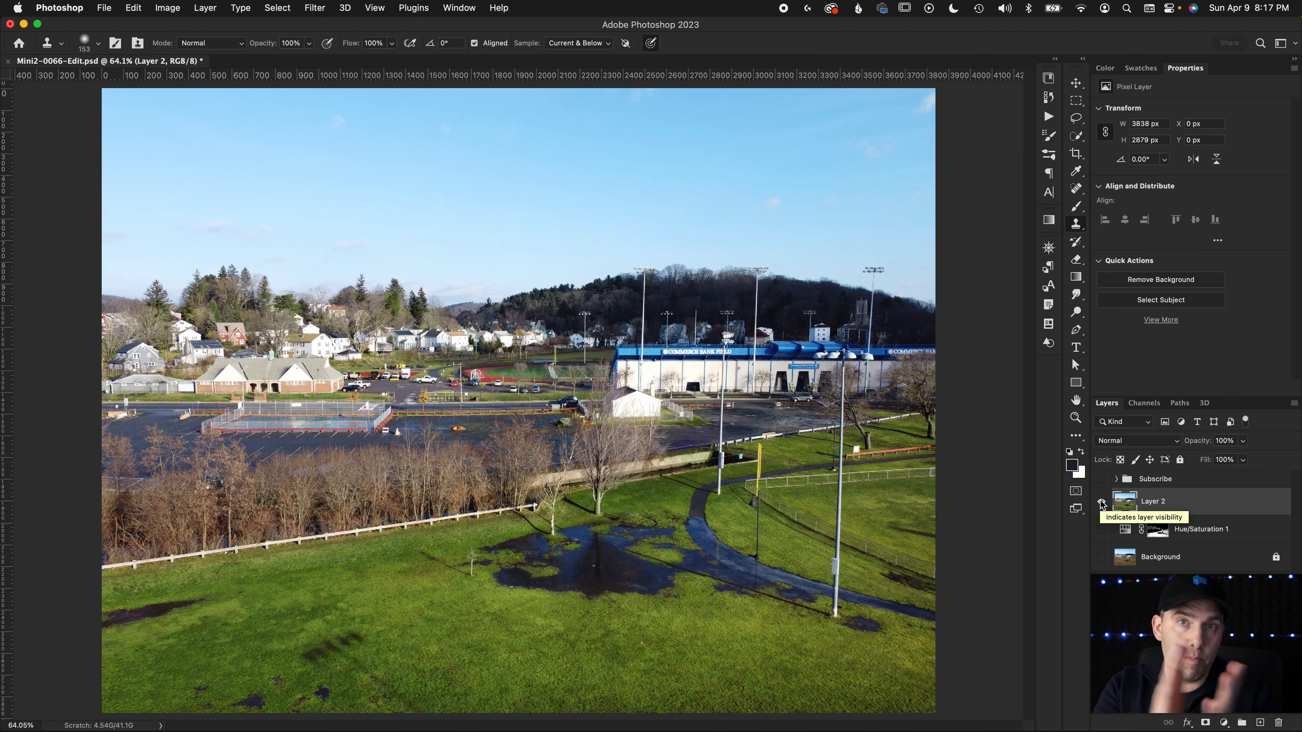
# Start the Camera Raw Filter on the merged layer and apply the Auto adjustments
pyautogui.click(315, 8)
pyautogui.click(342, 110)
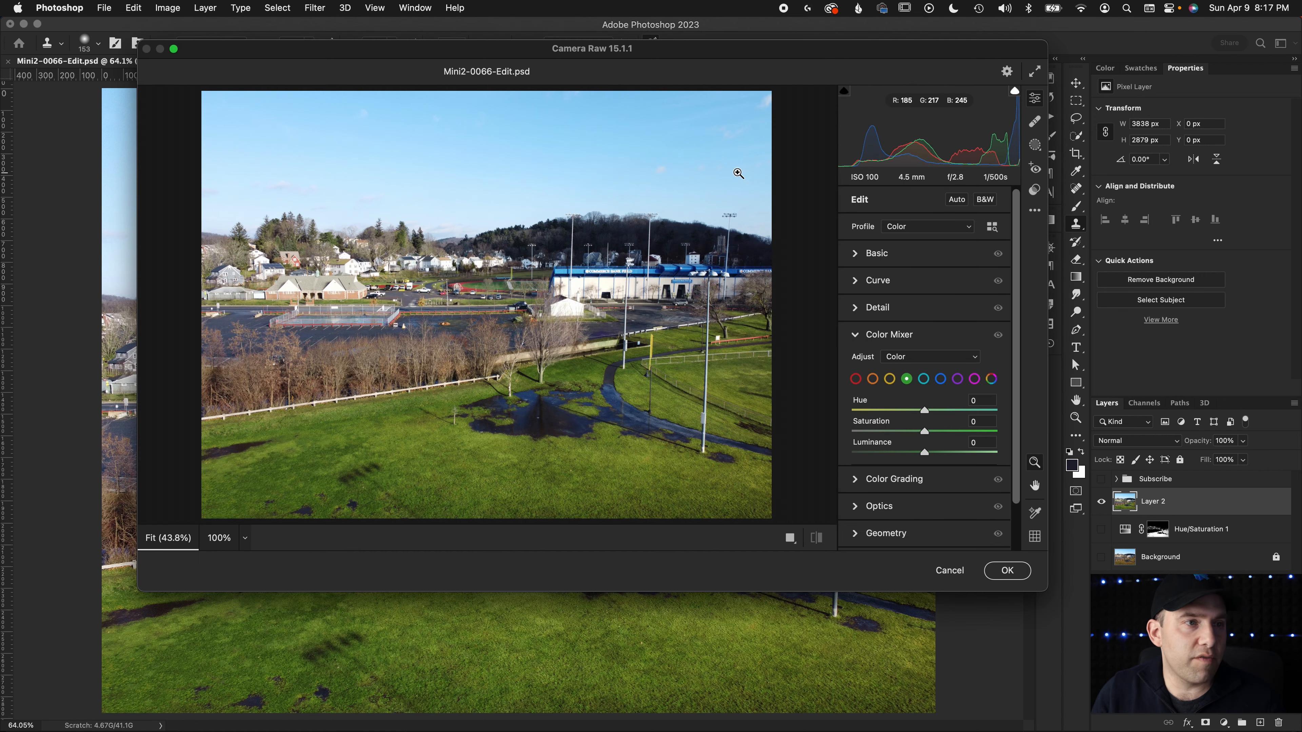
pyautogui.click(957, 200)
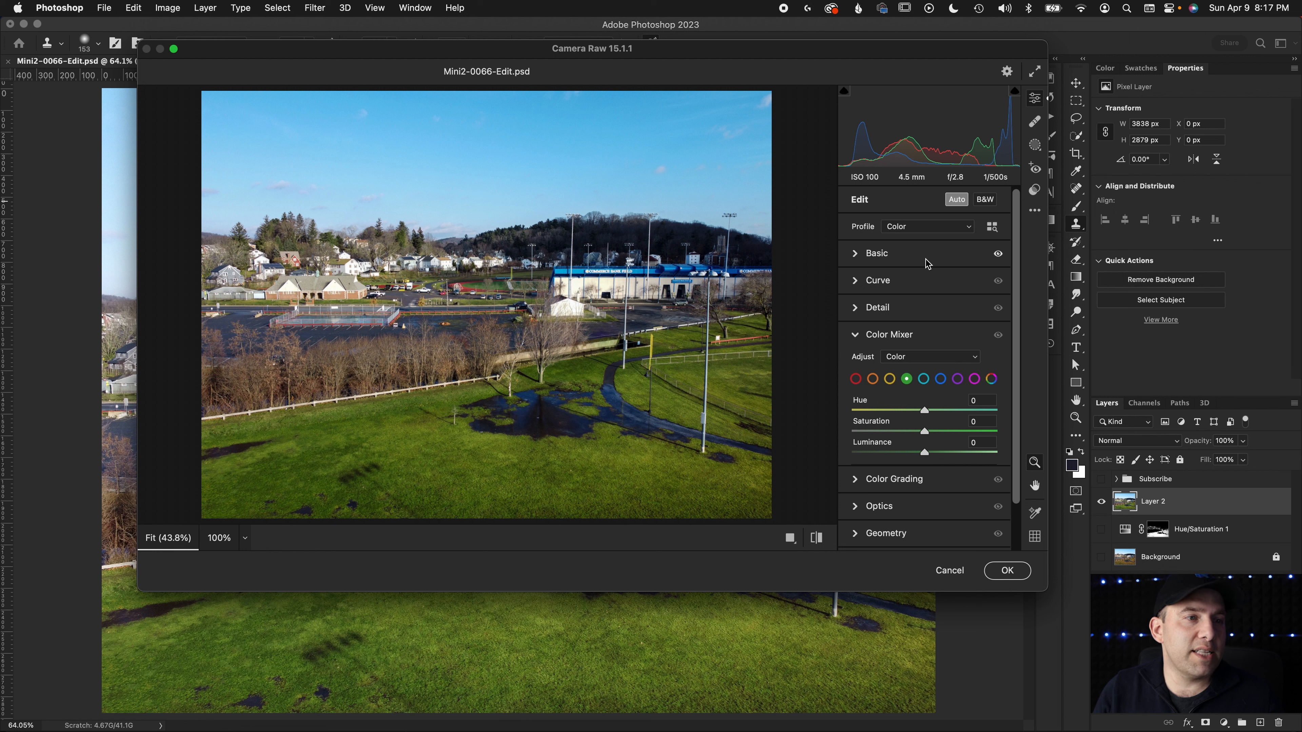
# Lower the Highlights to -88 in the Basic adjustments and check the white stadium wall up close
pyautogui.click(853, 255)
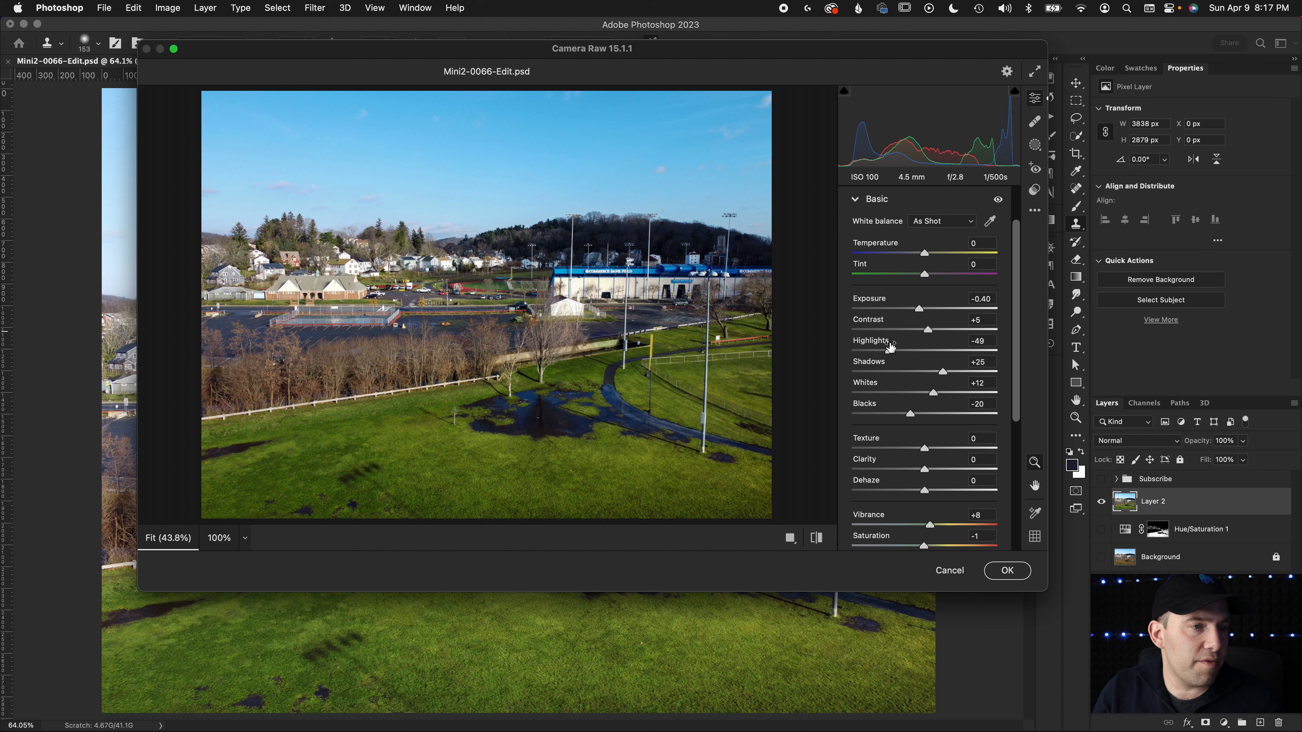
pyautogui.moveTo(886, 351); pyautogui.dragTo(860, 360)
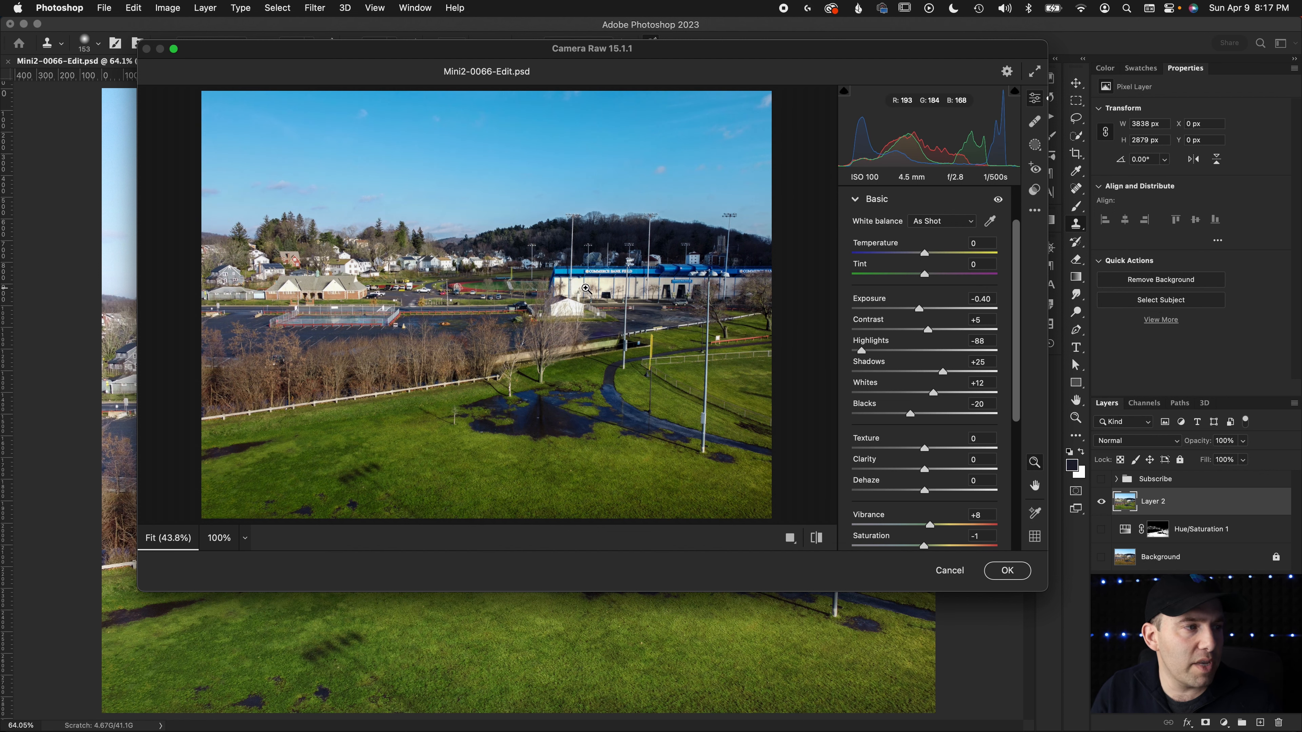
pyautogui.click(599, 289)
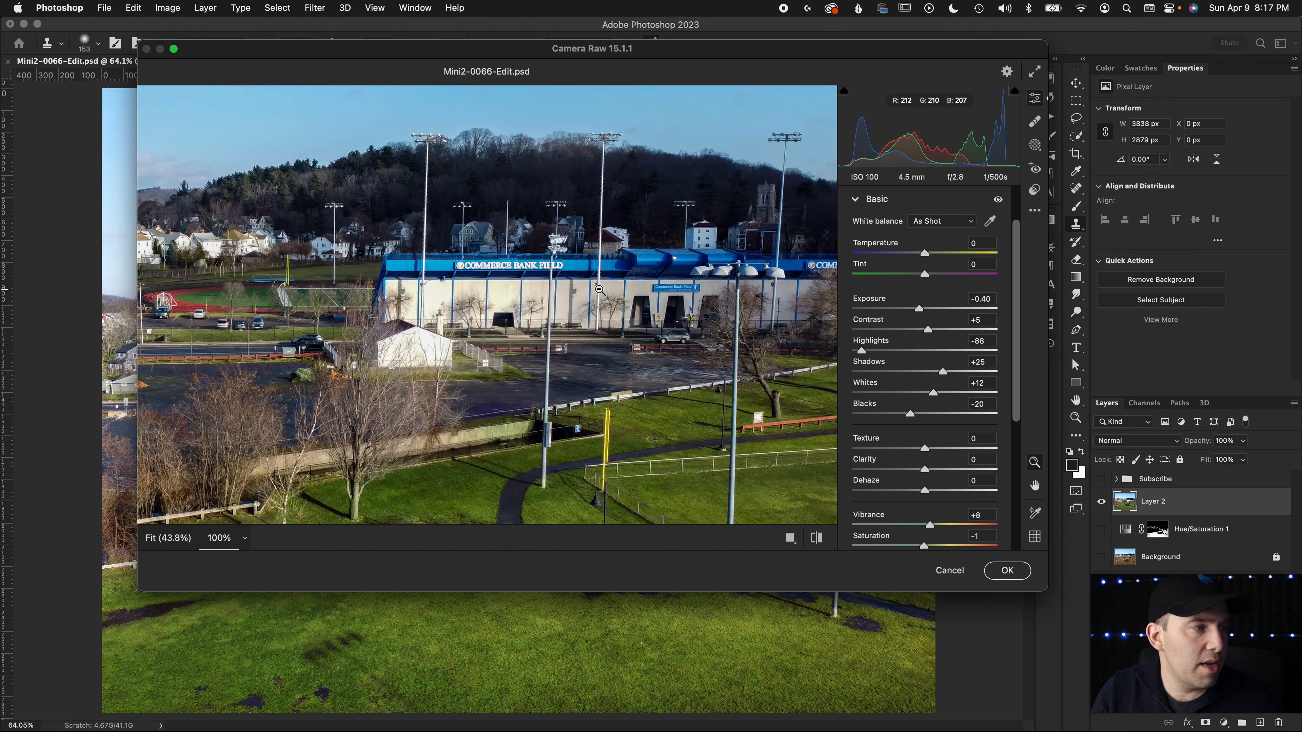
pyautogui.click(461, 301)
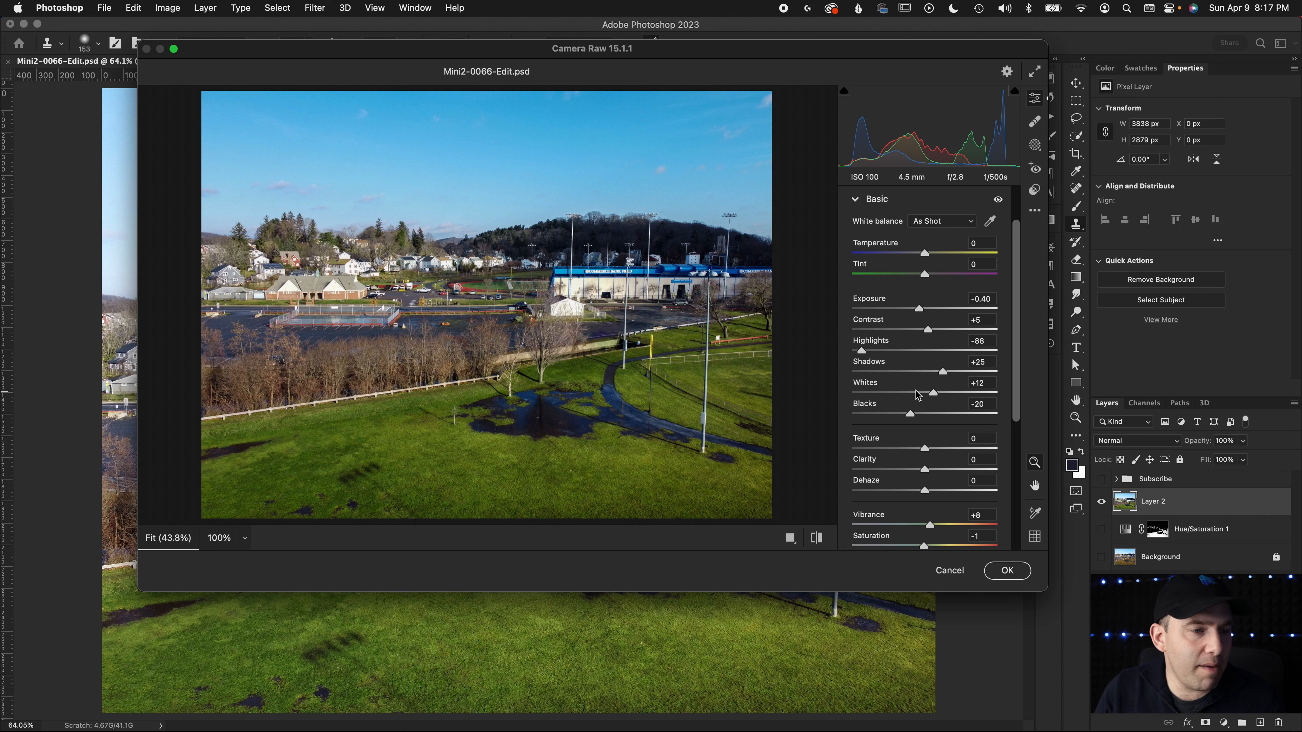
# Set Vibrance to +11 and Texture to +12 in the Basic adjustments, trying a much stronger Vibrance first
pyautogui.scroll(-1, 907, 392)
pyautogui.scroll(-4, 907, 392)
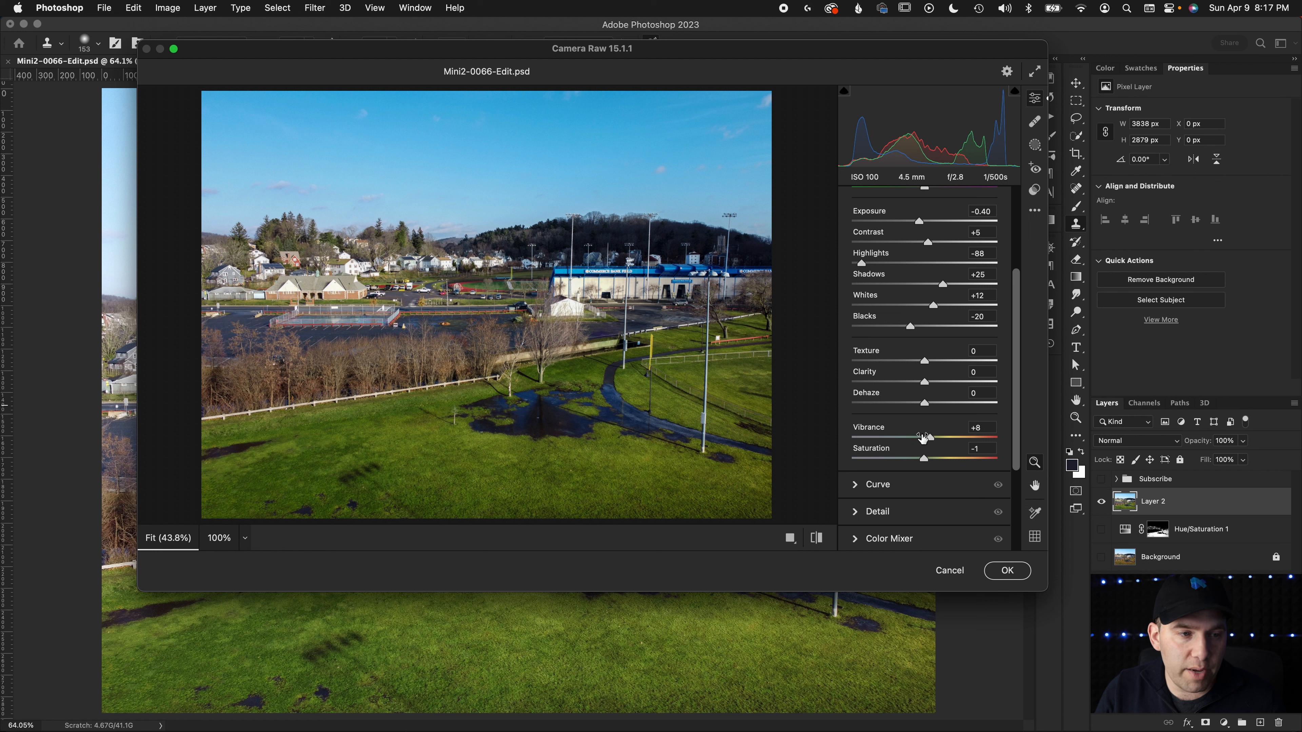
pyautogui.moveTo(931, 442); pyautogui.dragTo(991, 441)
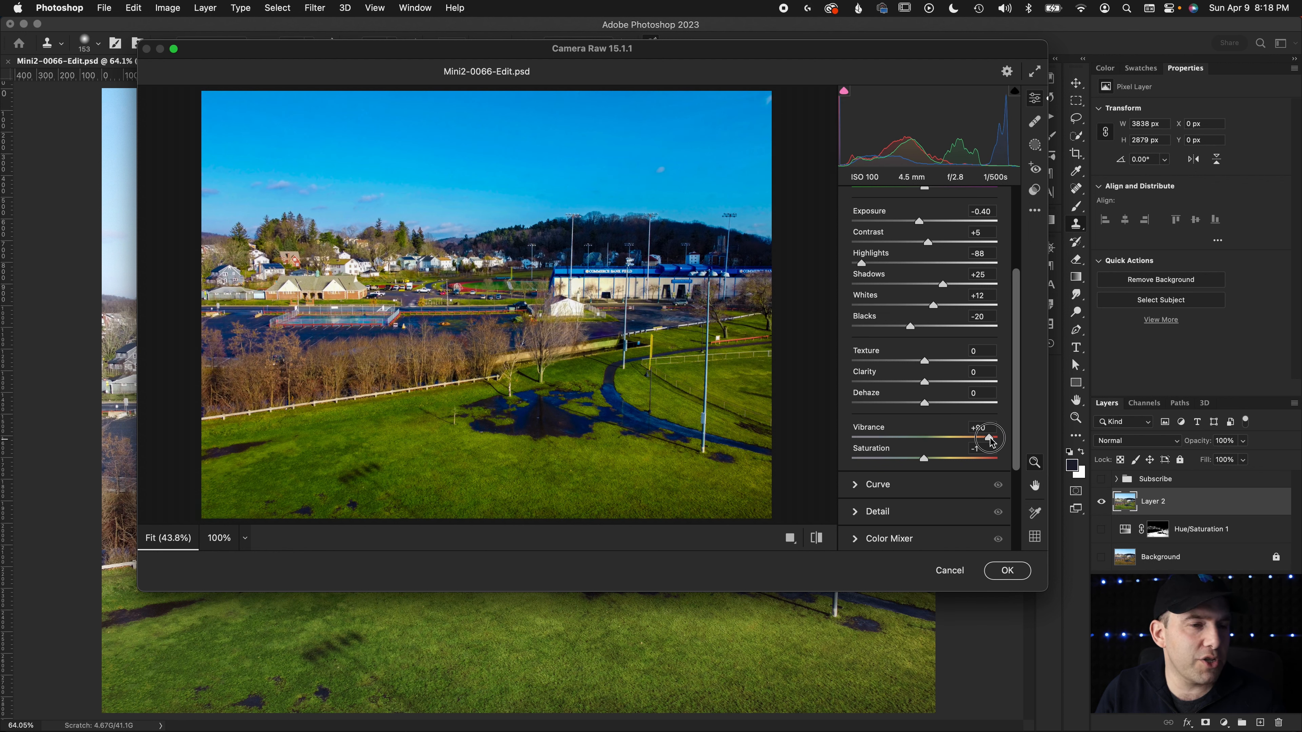
pyautogui.moveTo(989, 441); pyautogui.dragTo(933, 445)
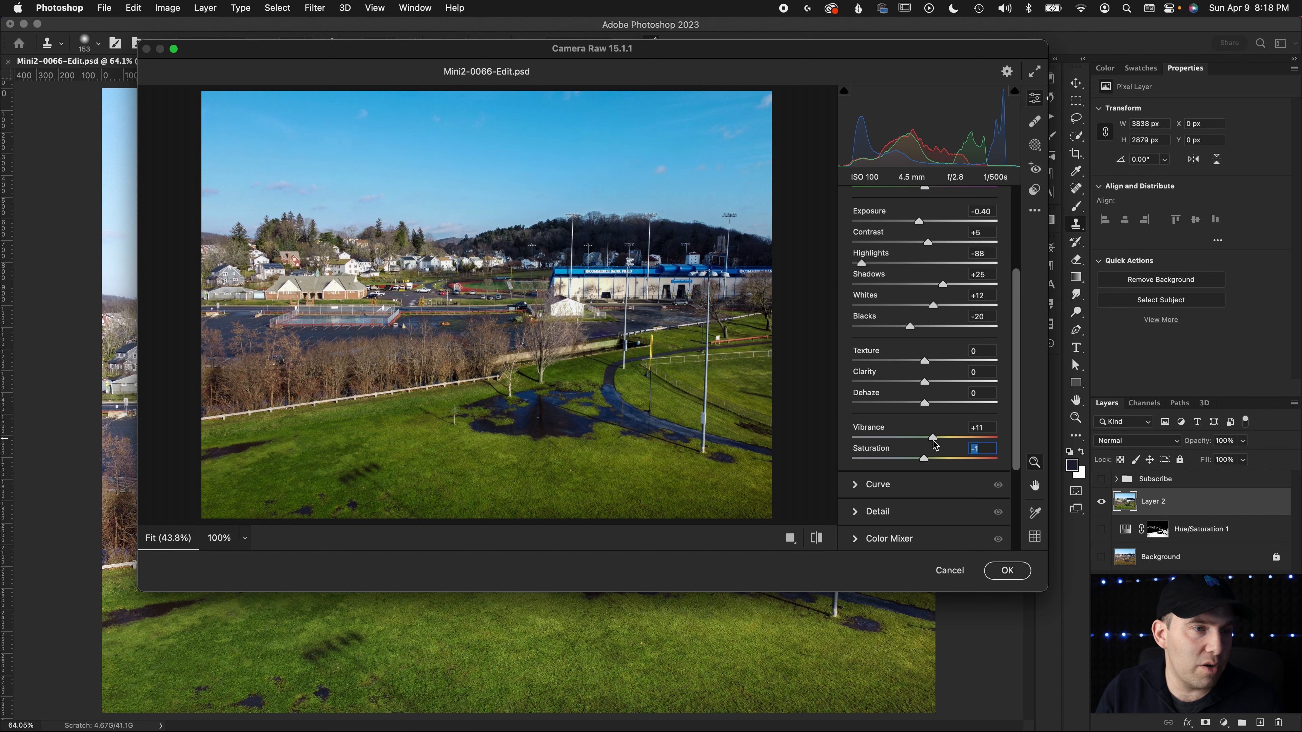
pyautogui.moveTo(924, 360)
pyautogui.mouseDown()
pyautogui.moveTo(959, 360)
pyautogui.moveTo(947, 364)
pyautogui.mouseUp()
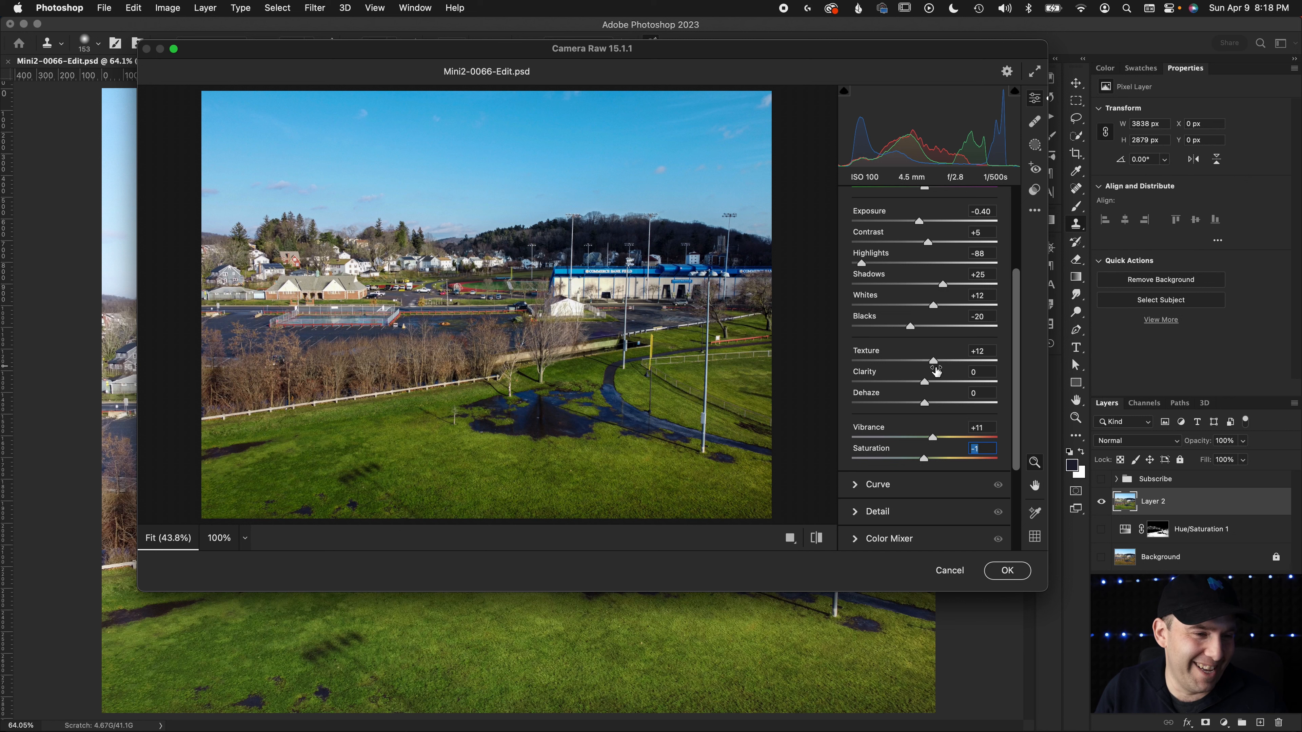
# Set the greens to Hue +6 and Saturation +1 in the Color Mixer and apply the Camera Raw adjustments
pyautogui.scroll(-3, 880, 497)
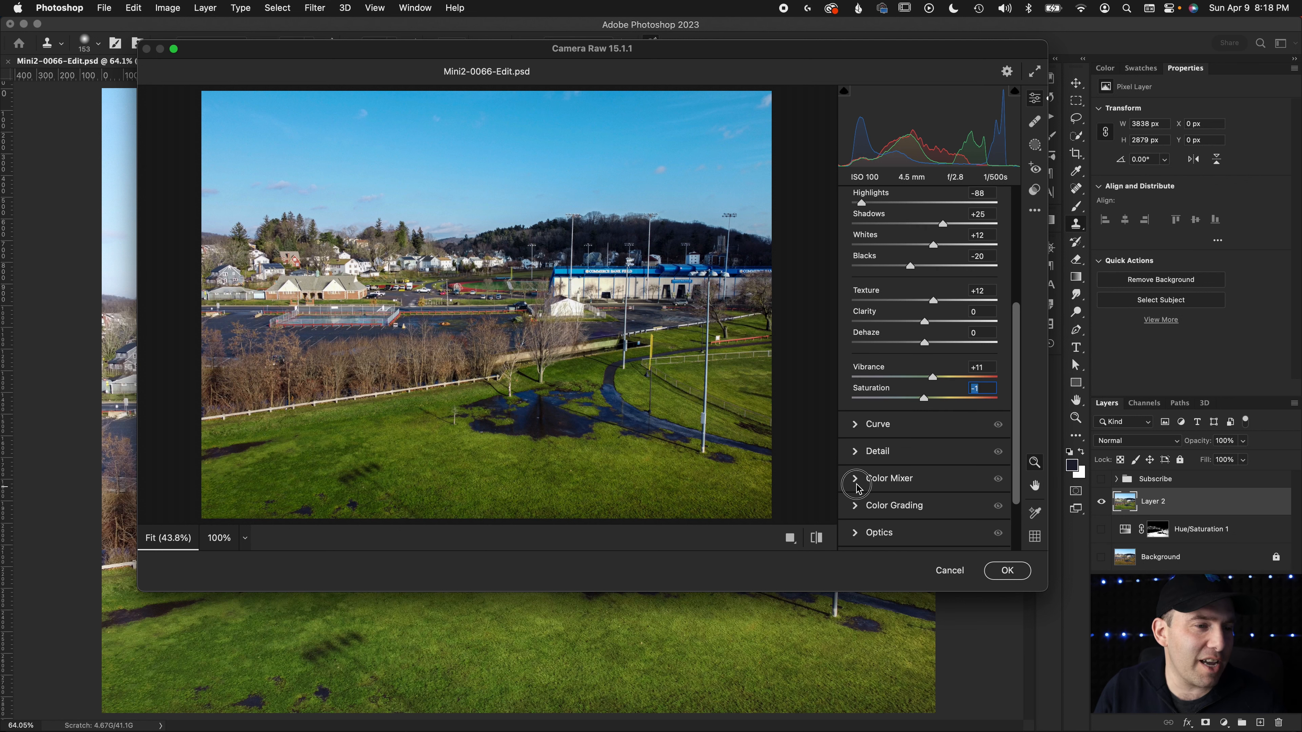
pyautogui.click(872, 482)
pyautogui.scroll(-1, 882, 482)
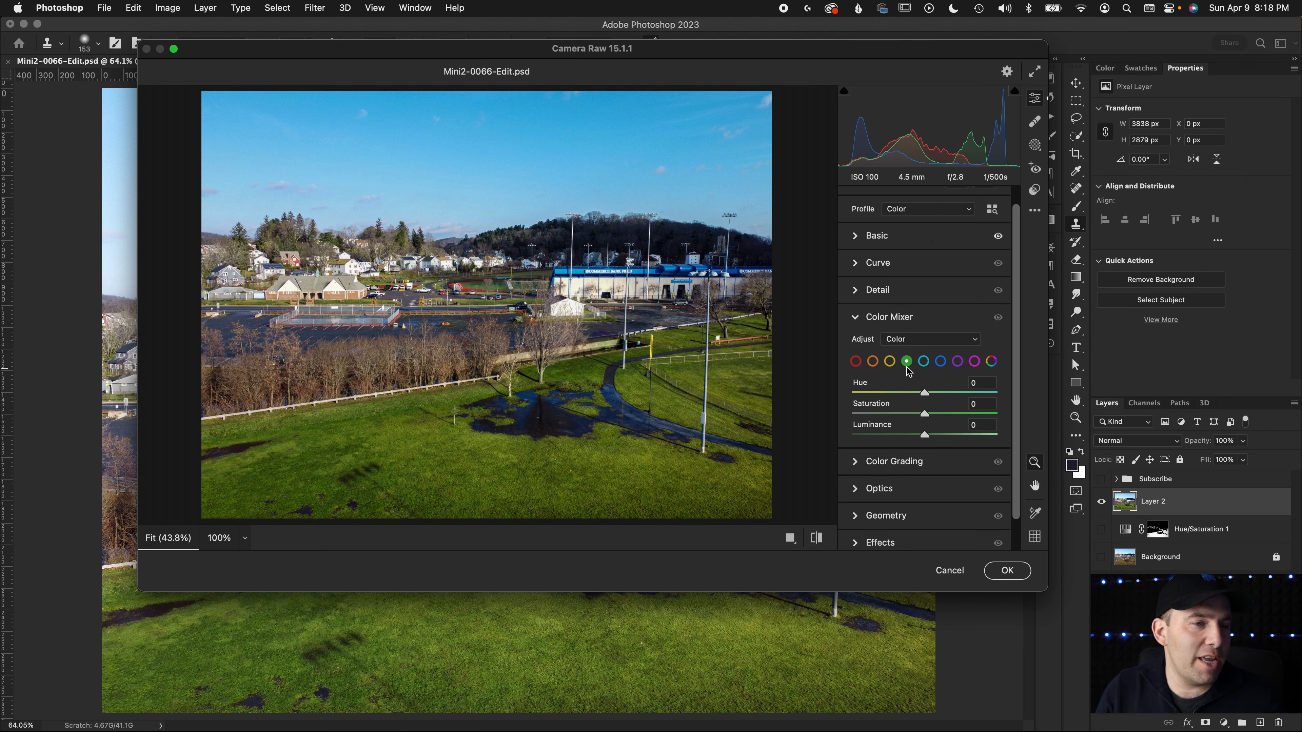
pyautogui.moveTo(925, 395); pyautogui.dragTo(952, 395)
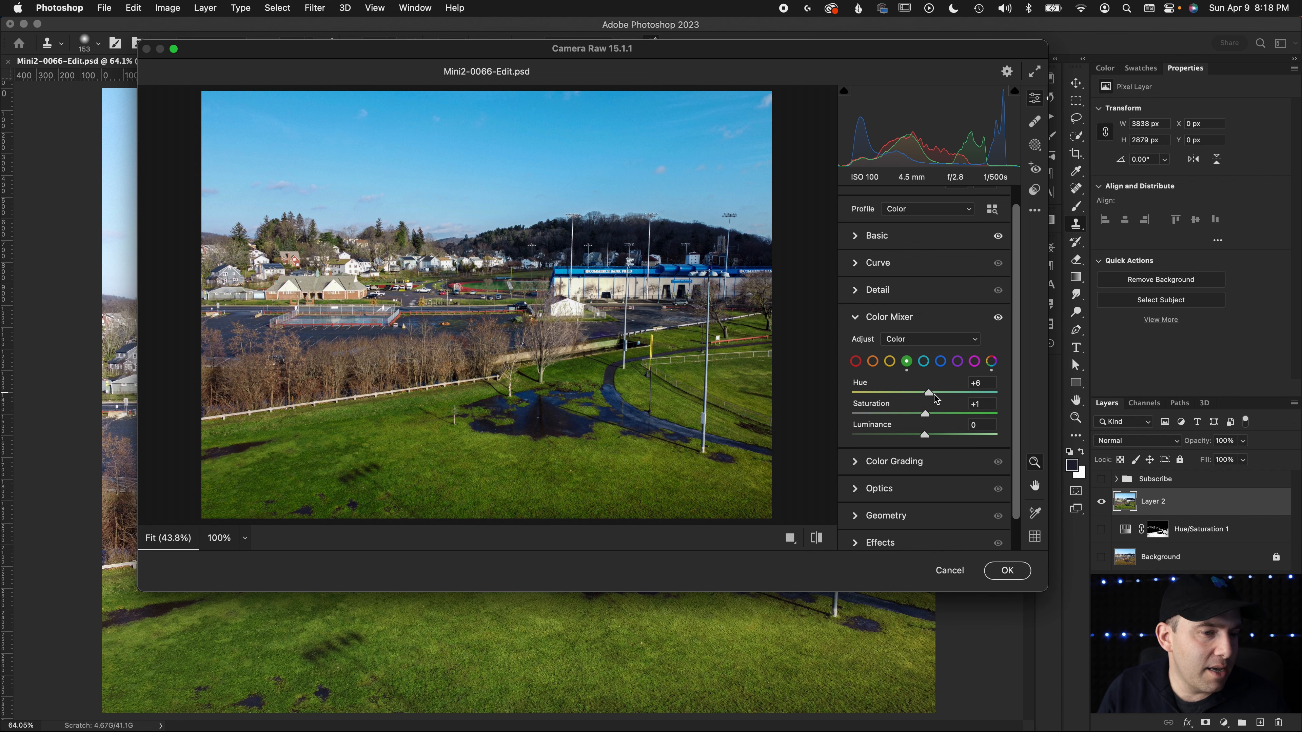
pyautogui.click(1005, 571)
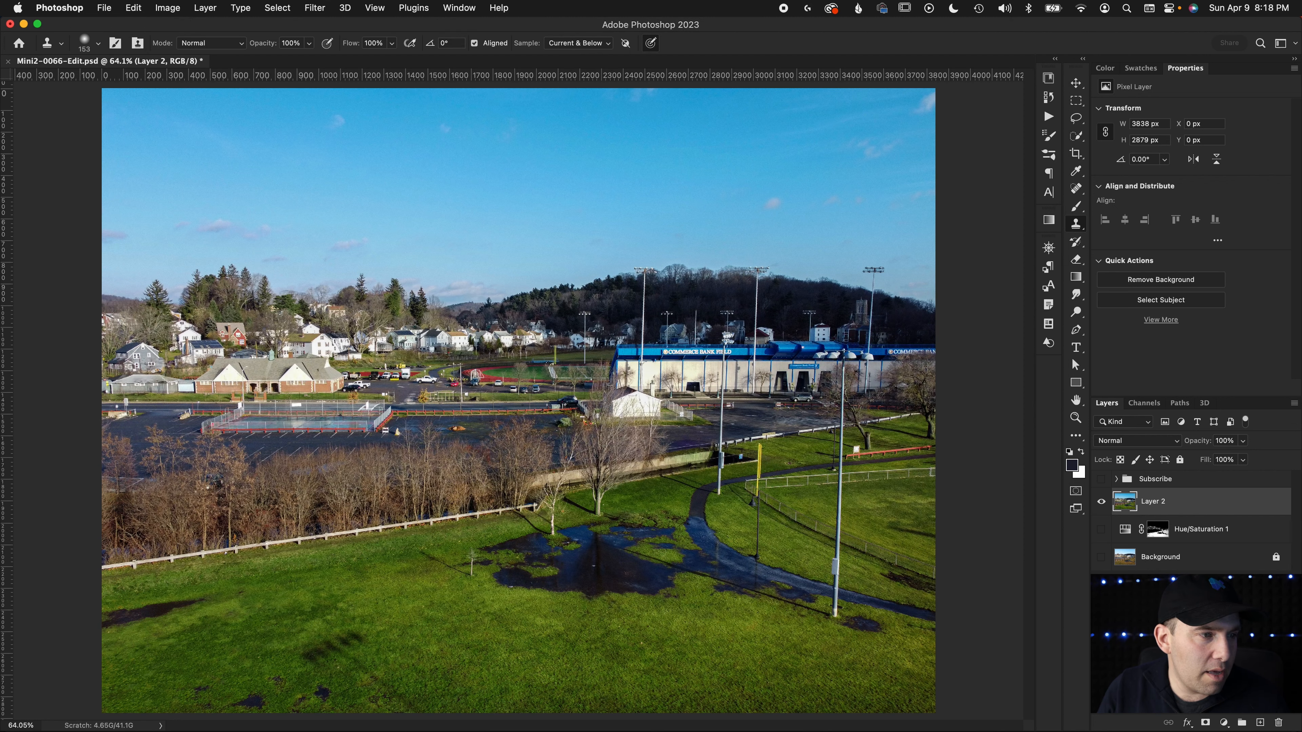